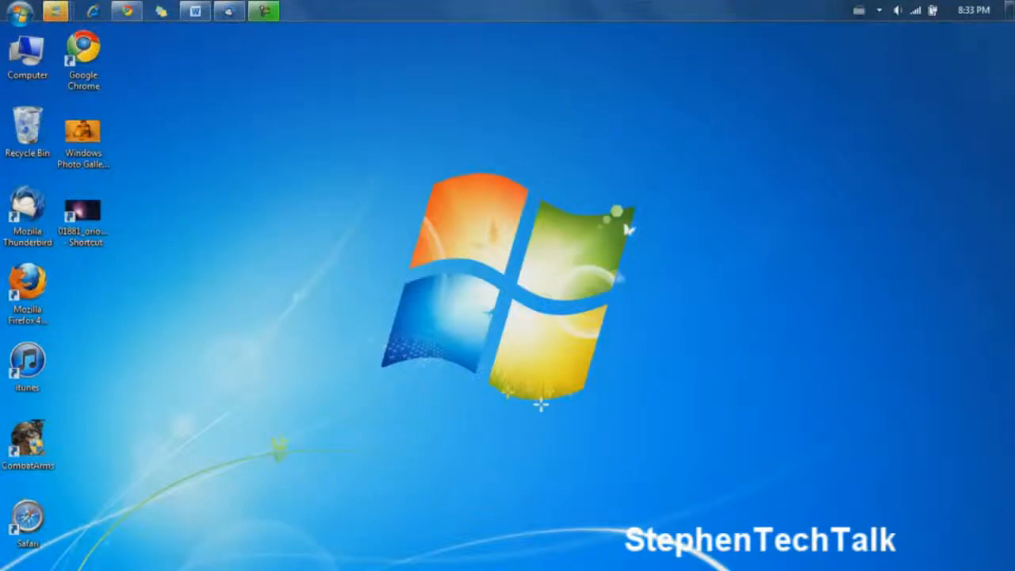
Step: Turn off automatic hiding for the dock so it stays on the desktop
mouse_move(306, 568)
right_click(799, 555)
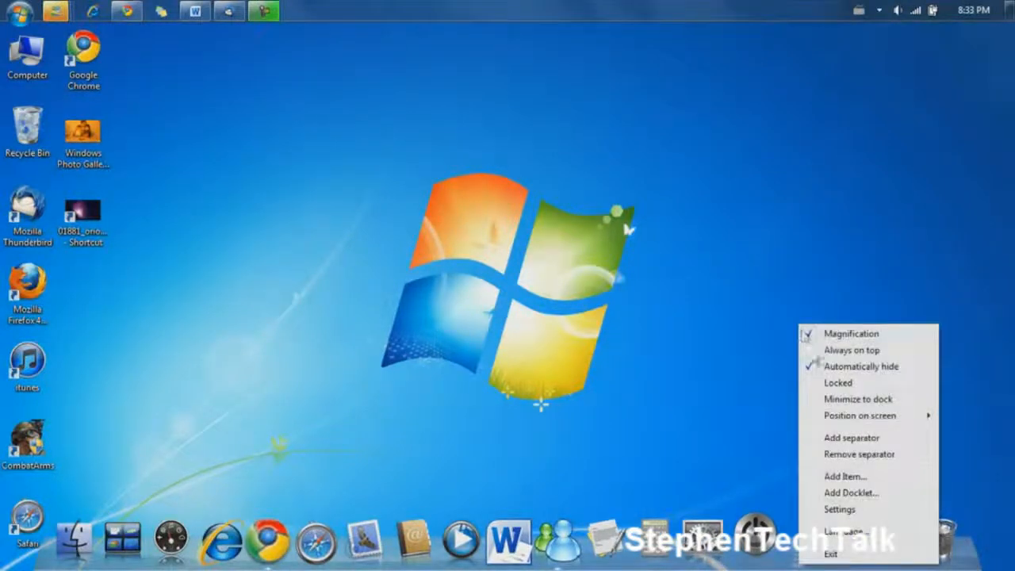
left_click(872, 371)
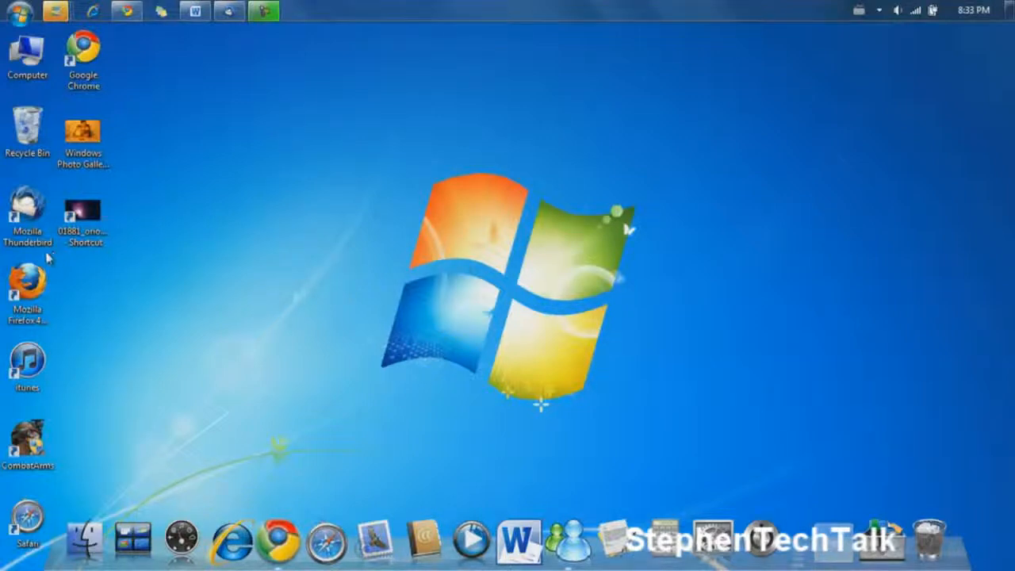
Step: Add the desktop's Mozilla Thunderbird shortcut to the dock beside Safari, then launch it from the dock and close its window
left_click_drag(27, 210, 354, 561)
left_click(354, 560)
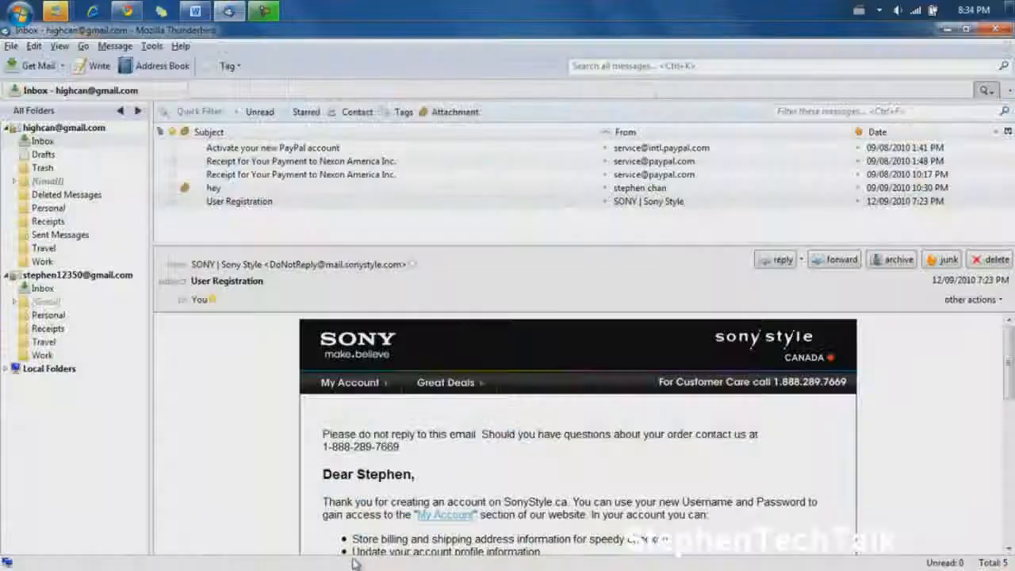
left_click(995, 29)
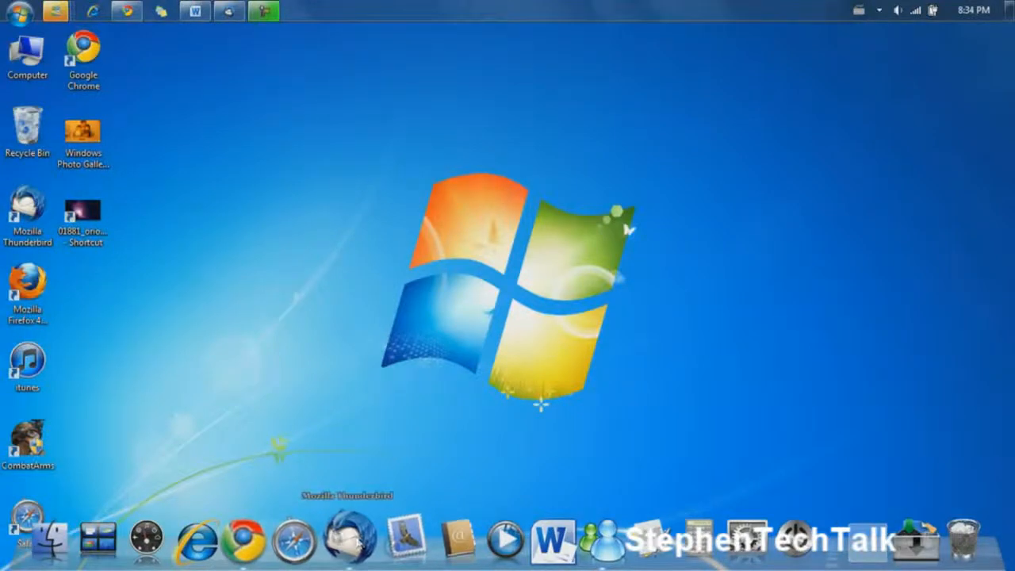
Step: Move the Mozilla Thunderbird dock icon between the media player and Word icons, and dismiss the Windows Live Messenger notification
left_click_drag(347, 539, 602, 551)
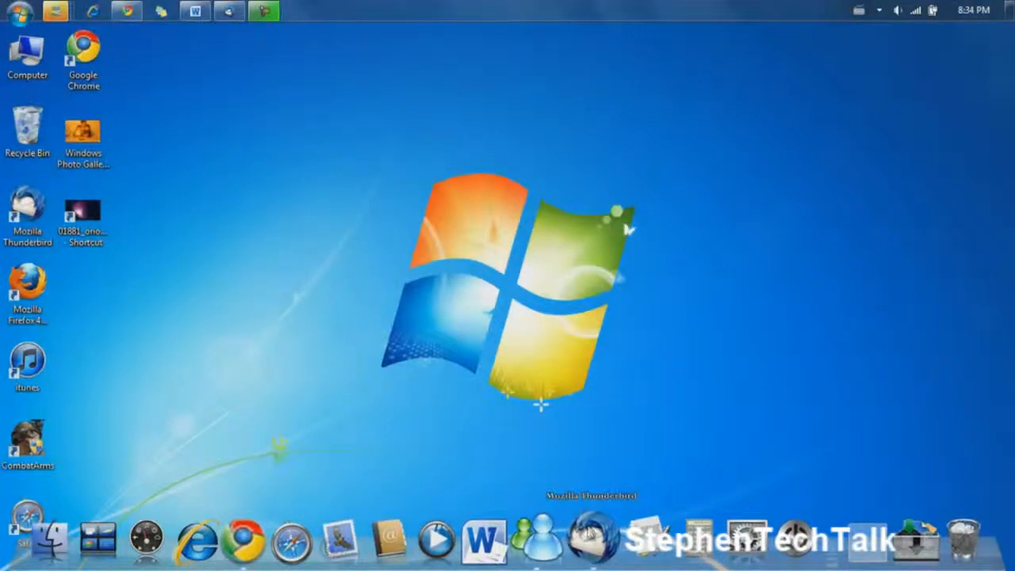
left_click(590, 536)
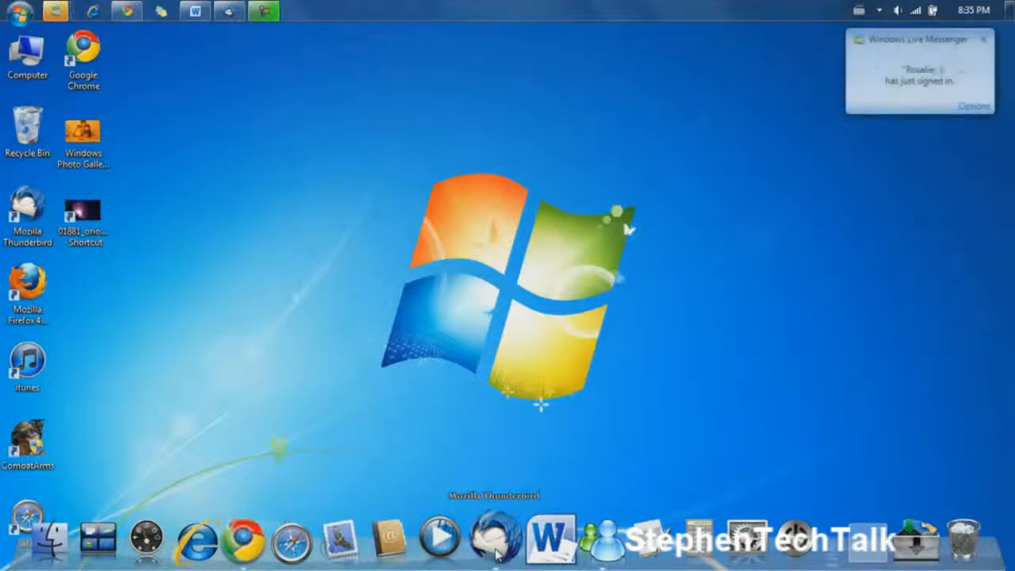
left_click(982, 40)
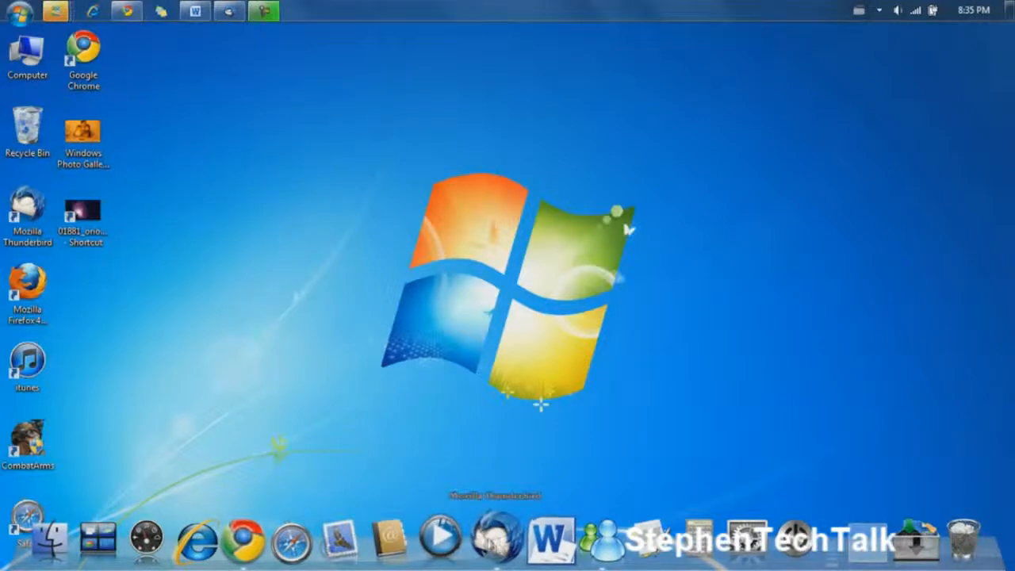
Step: Enable a custom icon in the Mozilla Thunderbird dock item's properties and open the icon chooser
right_click(495, 538)
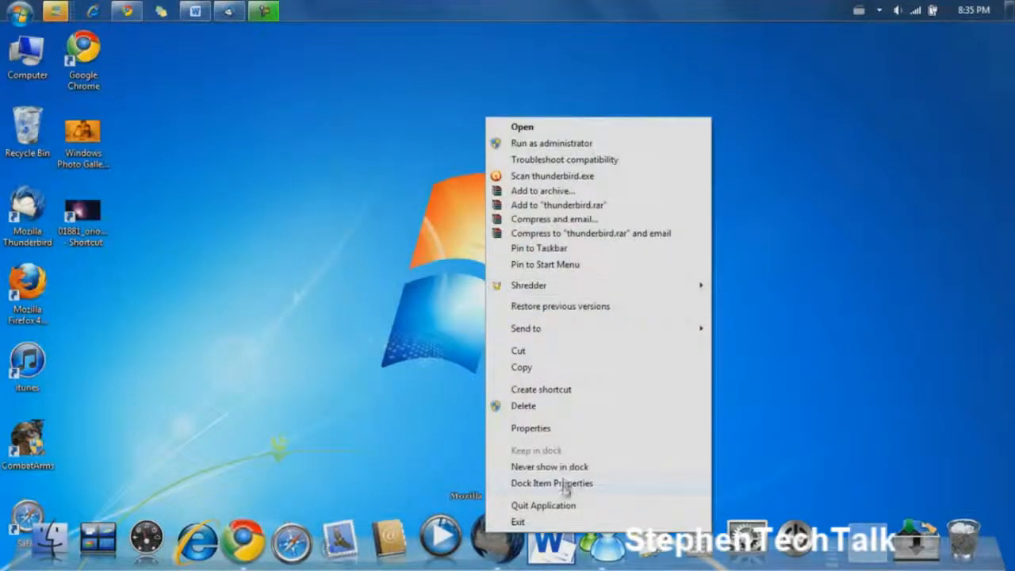
left_click(564, 484)
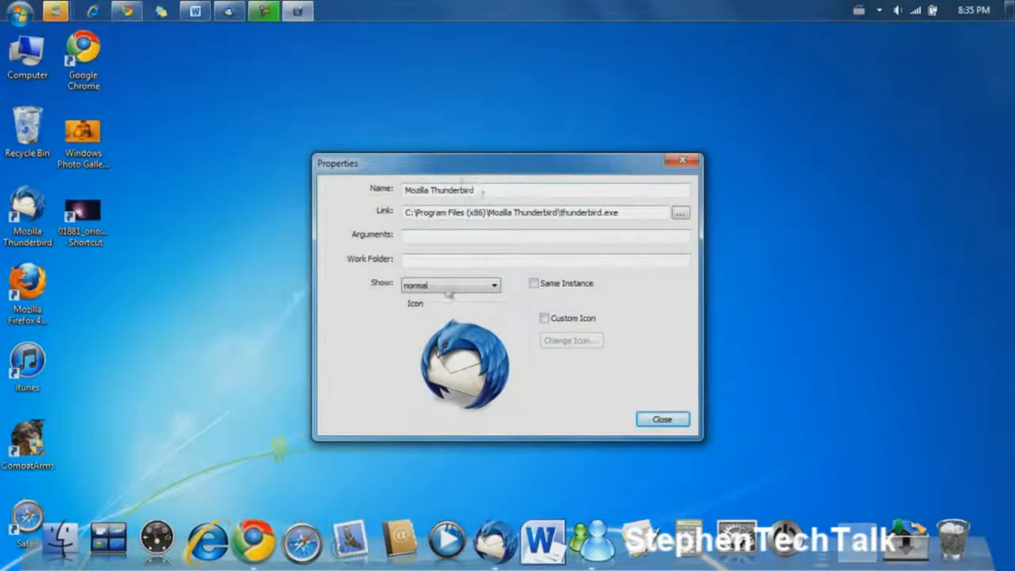
left_click(566, 320)
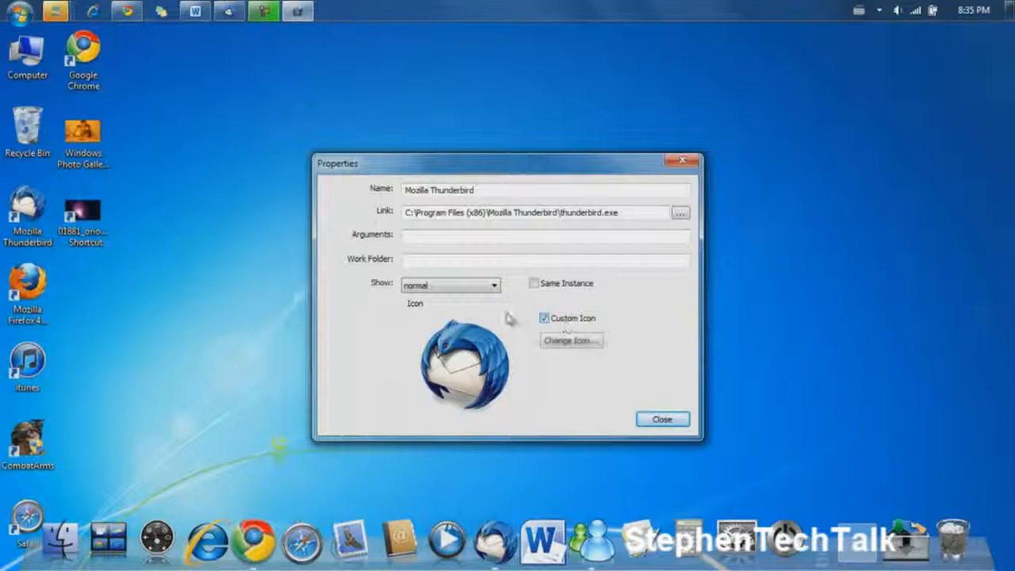
left_click(572, 339)
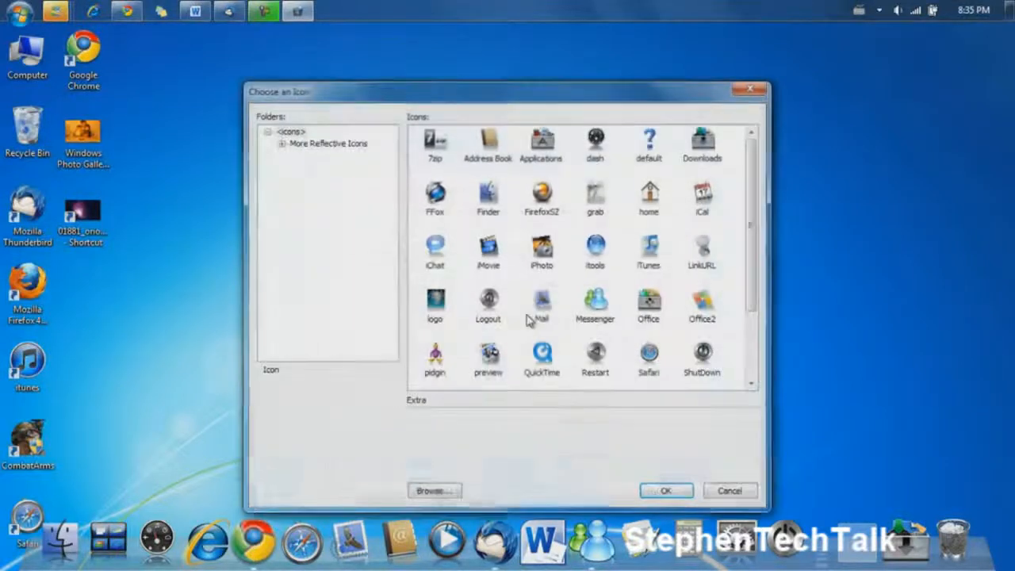
Step: Assign the Mail icon to the Mozilla Thunderbird dock item and close its properties
mouse_move(754, 193)
left_mouse_down()
mouse_move(756, 237)
mouse_move(738, 182)
left_mouse_up()
left_click(545, 298)
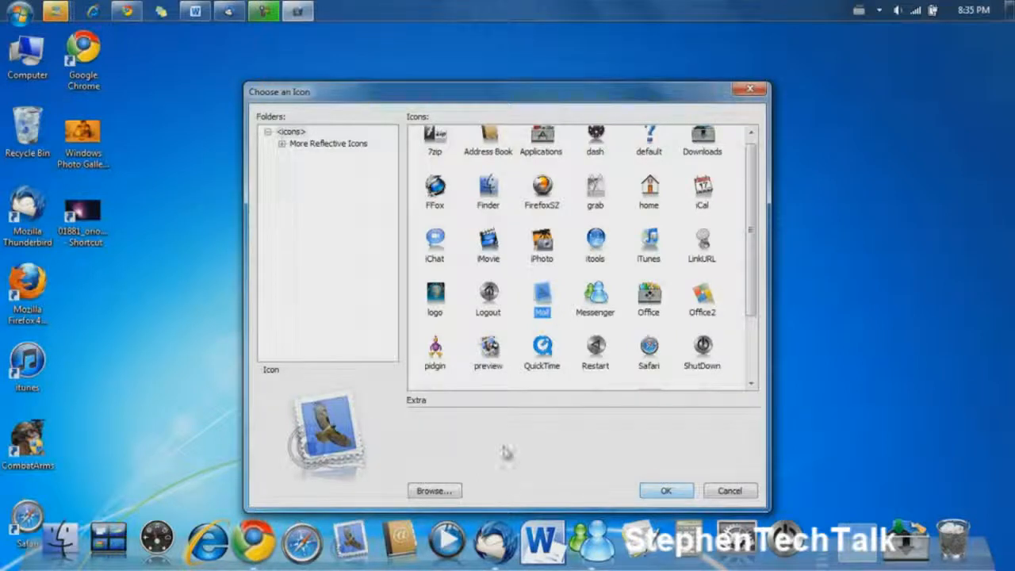
left_click(435, 491)
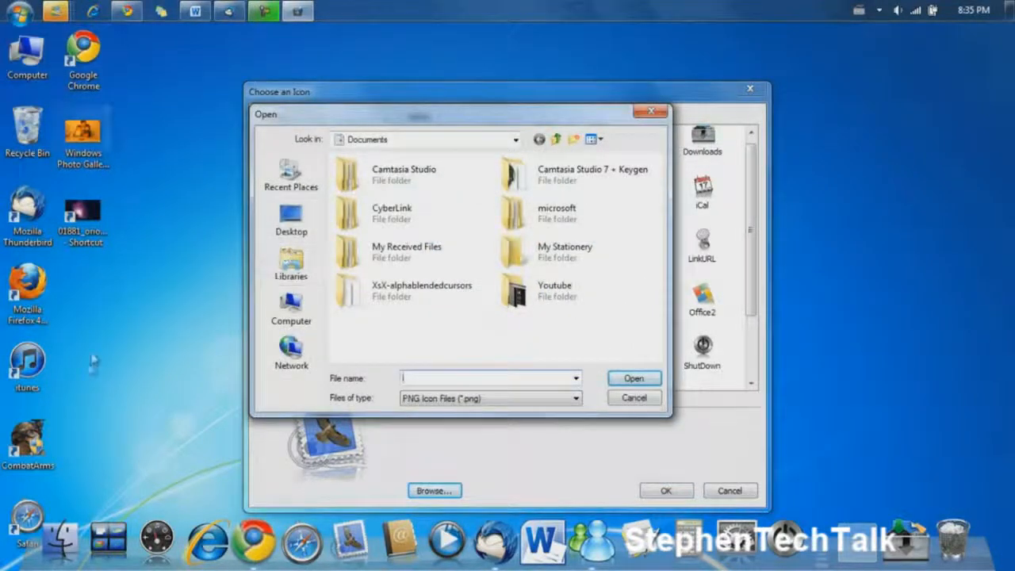
left_click(634, 398)
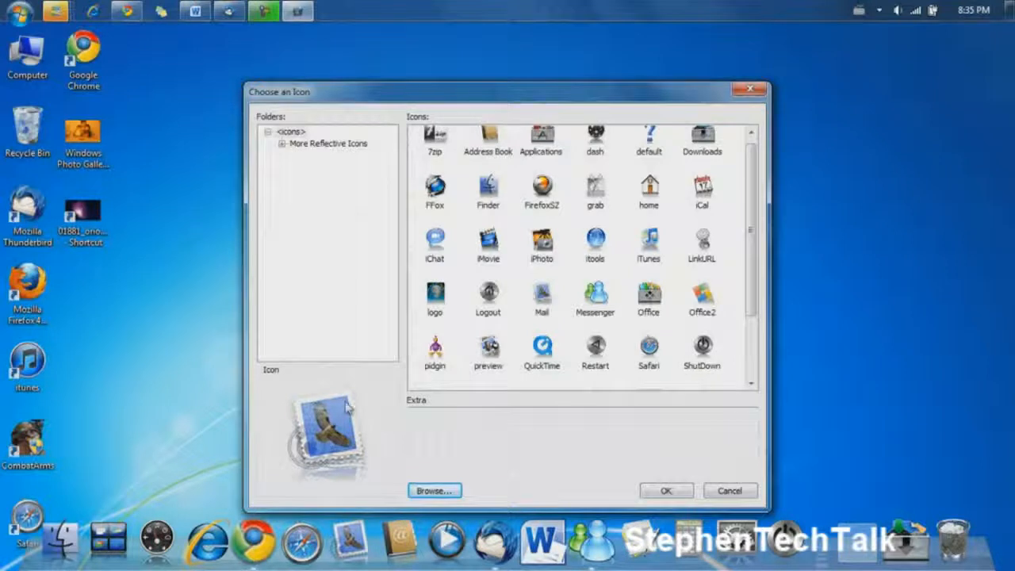
left_click(676, 493)
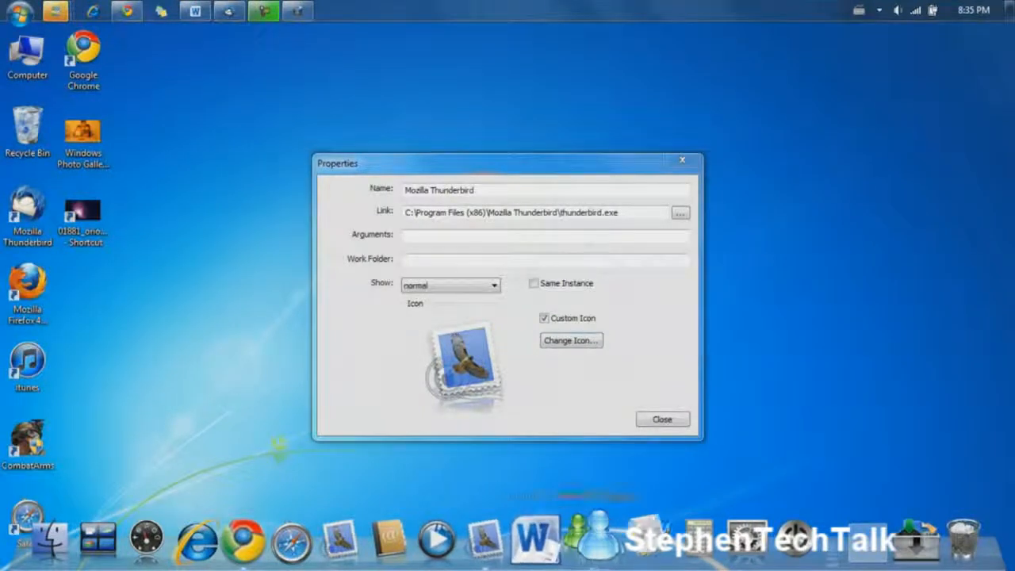
left_click(670, 420)
Step: Test the customized dock icon by launching Mozilla Thunderbird, then minimize its window
left_click(493, 536)
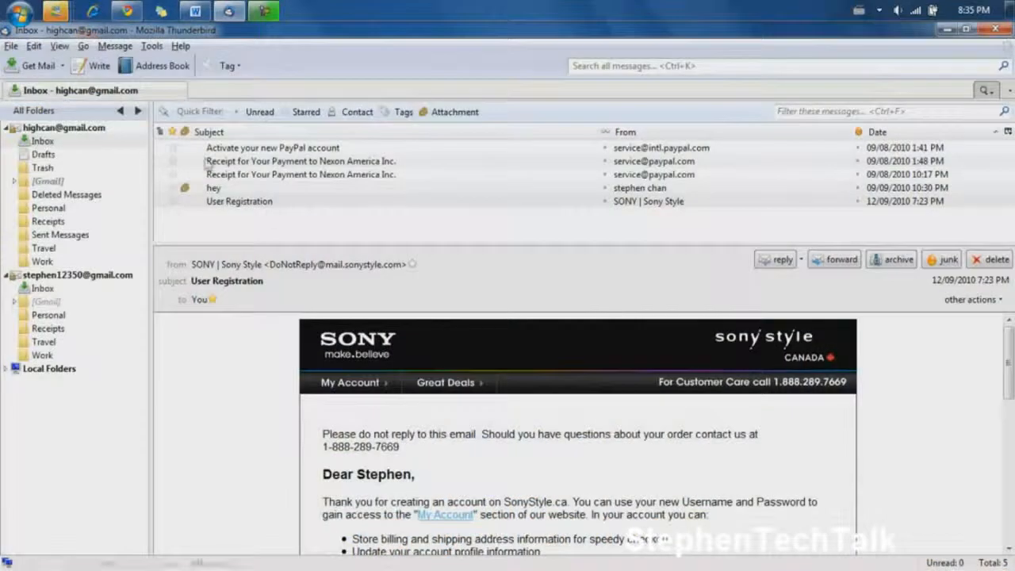
left_click(946, 30)
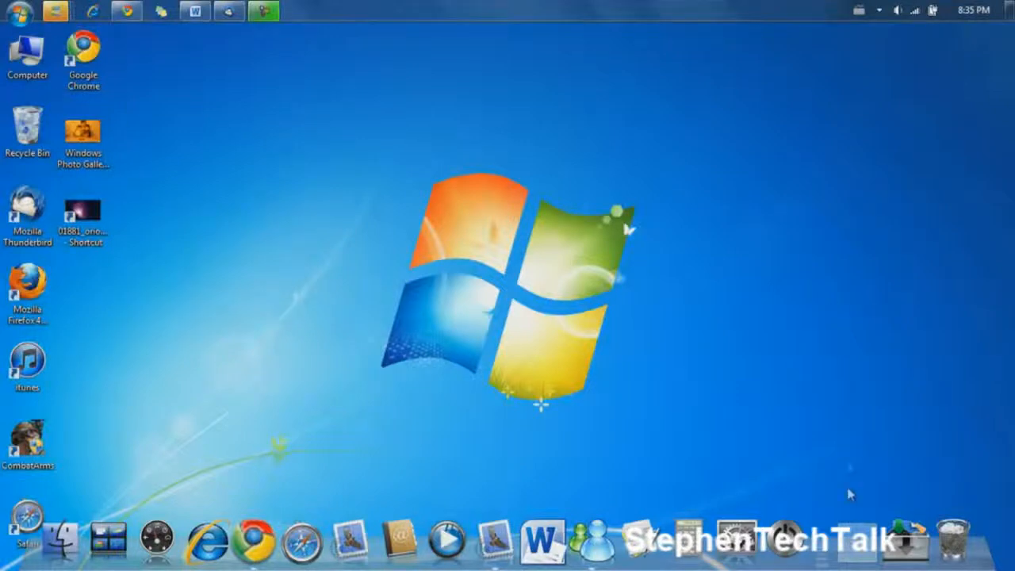
Step: Expand the downloads stack and the documents stack in the dock to view their contents, then collapse them
left_click(904, 541)
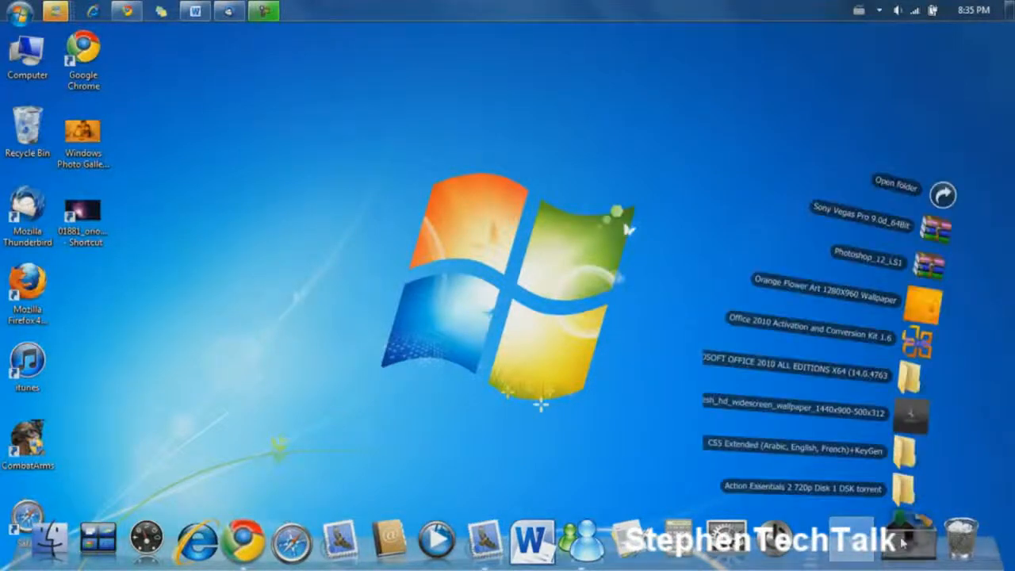
left_click(858, 543)
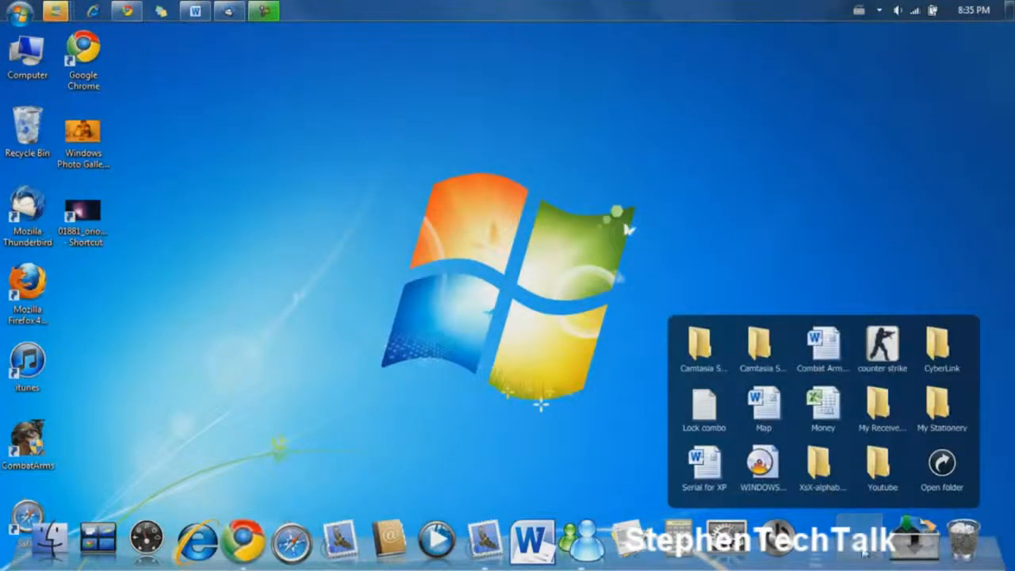
left_click(860, 547)
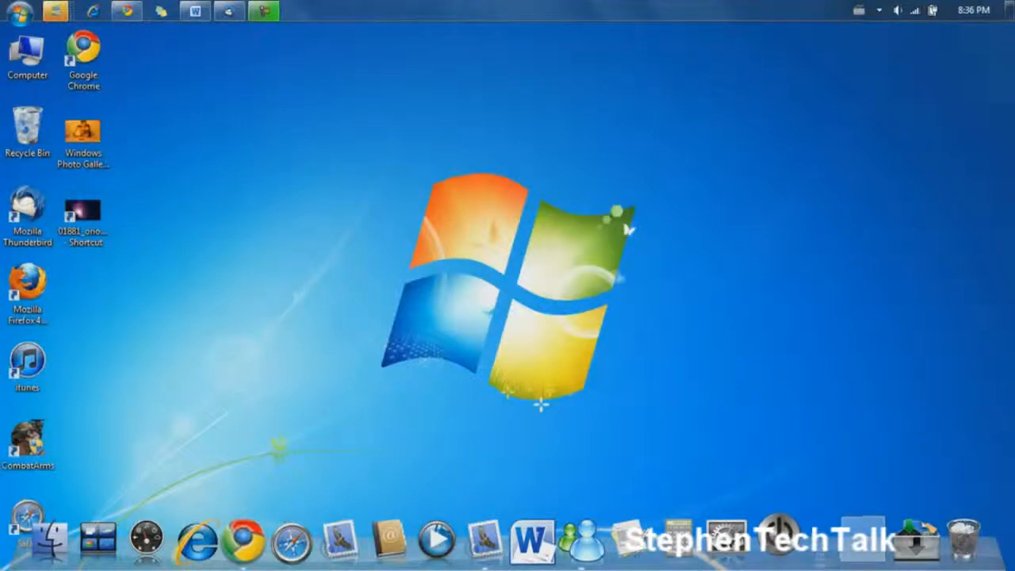
Step: Open the dock's Add Docklet dialog and set the docklet type to ObjectDock Docklet
right_click(822, 555)
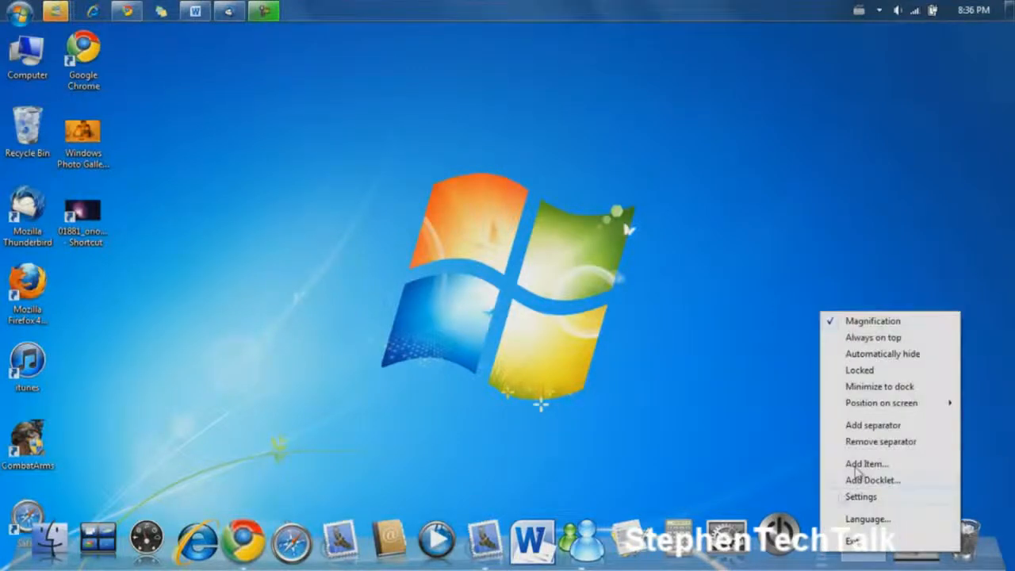
left_click(877, 485)
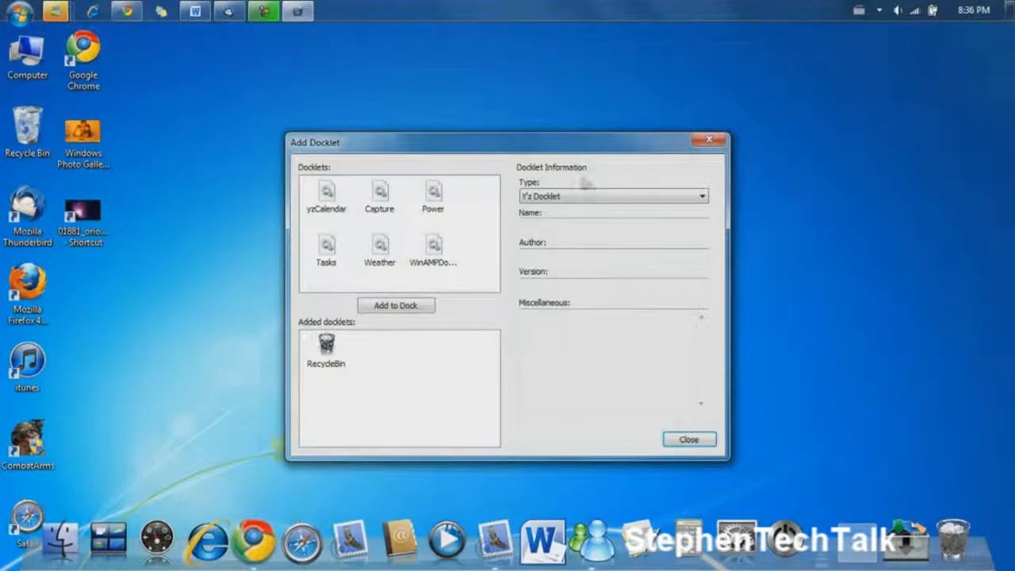
left_click(539, 196)
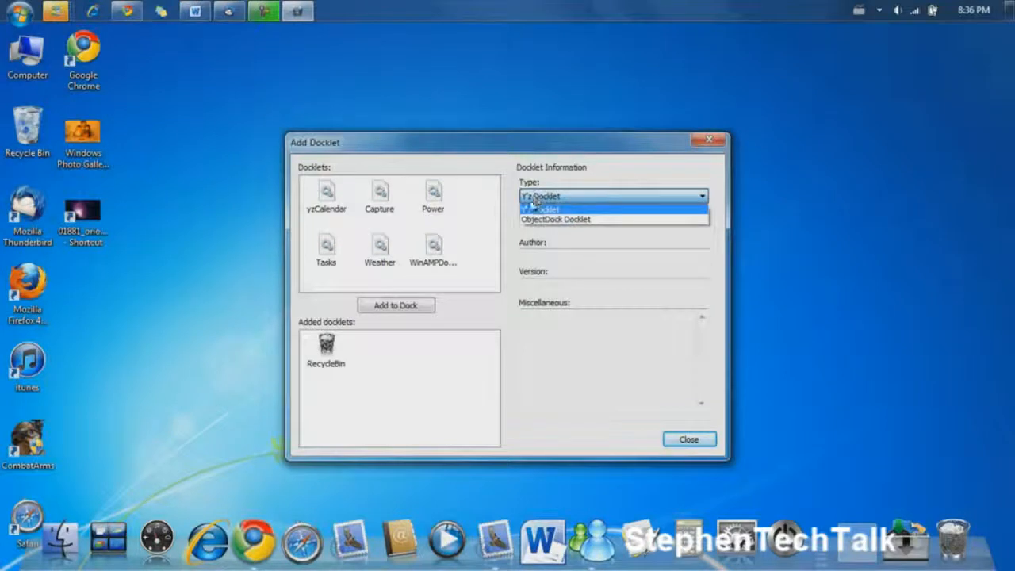
left_click(628, 220)
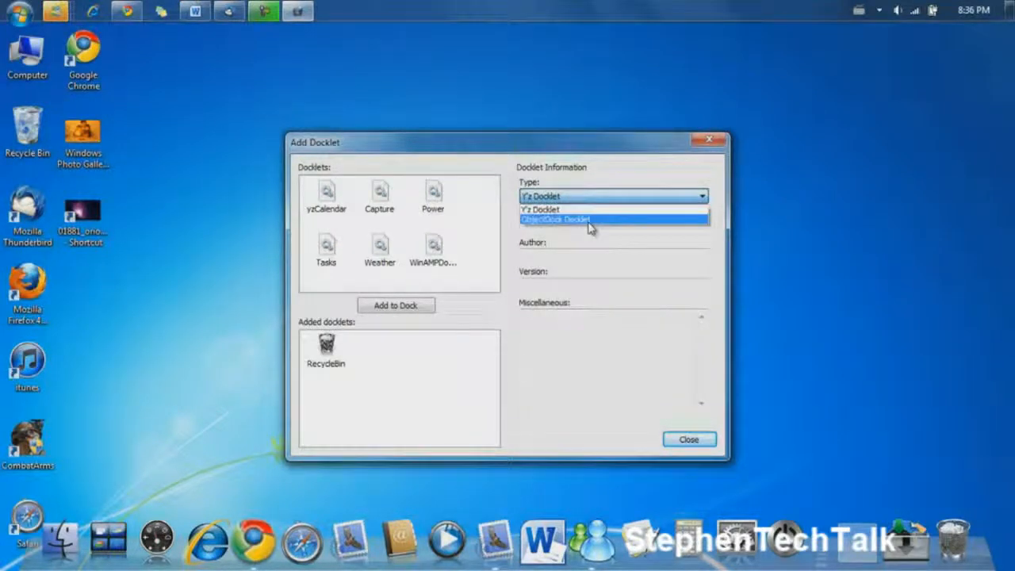
left_click(589, 219)
Step: Add the StackDockletApplications docklet to the dock and close the Add Docklet dialog
mouse_move(491, 229)
left_mouse_down()
mouse_move(491, 244)
mouse_move(492, 229)
left_mouse_up()
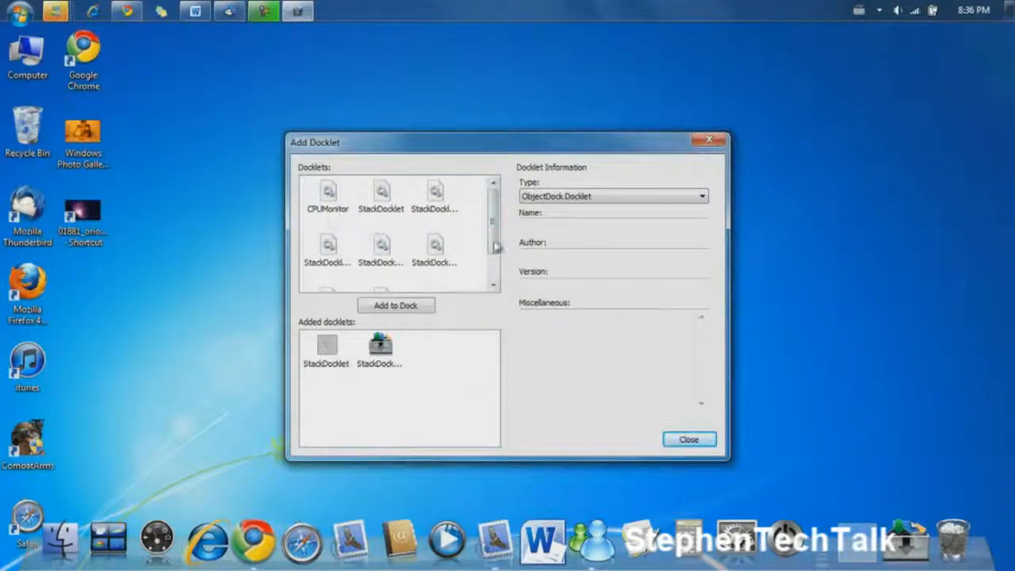
scroll(495, 242, "down", 3)
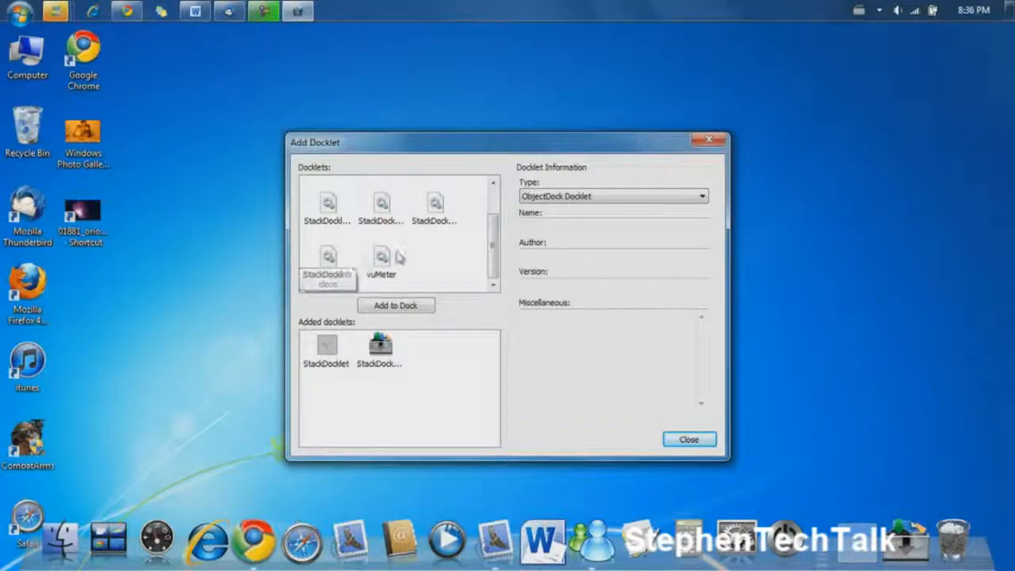
left_click_drag(487, 244, 488, 212)
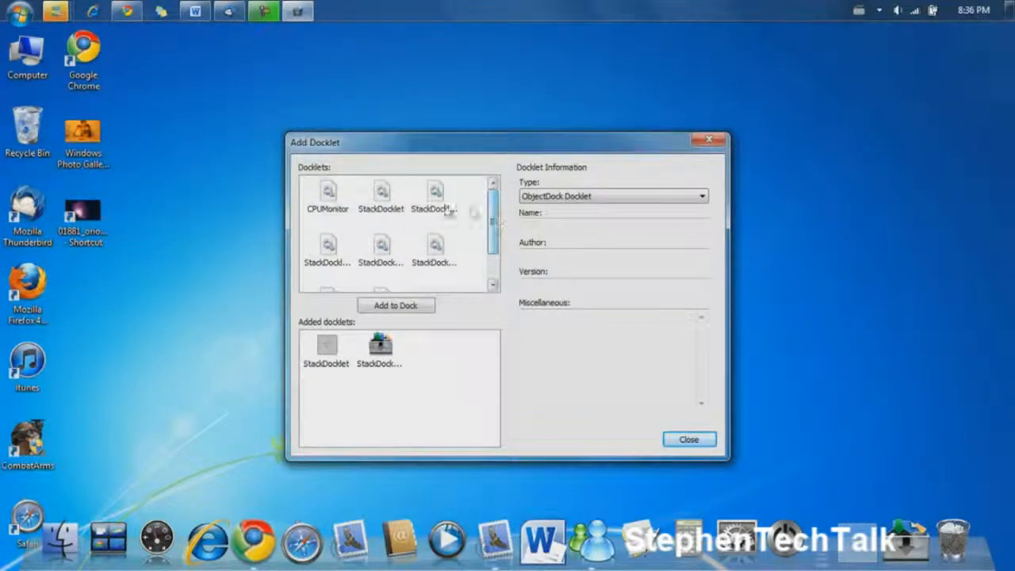
left_click(444, 211)
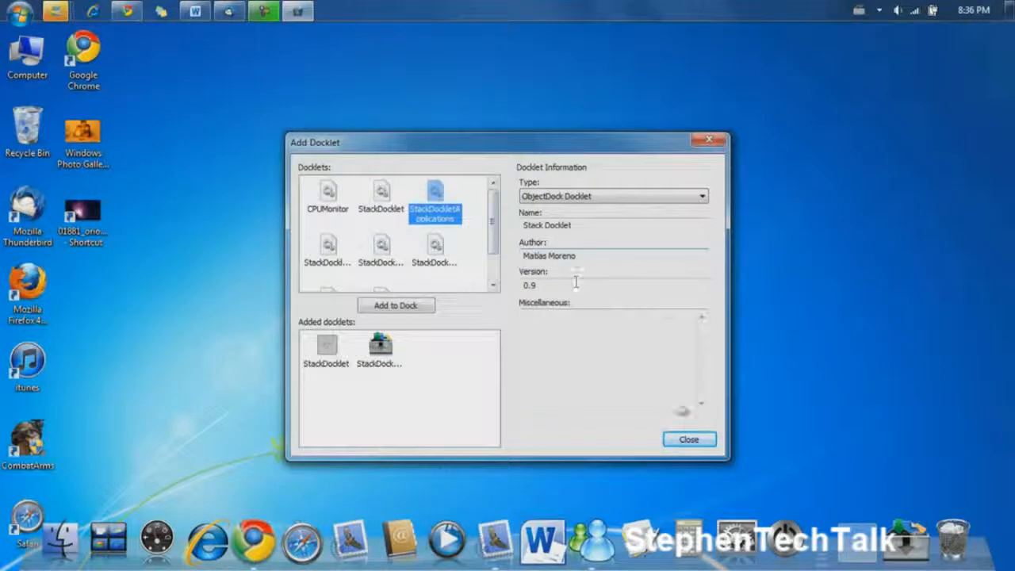
left_click(387, 307)
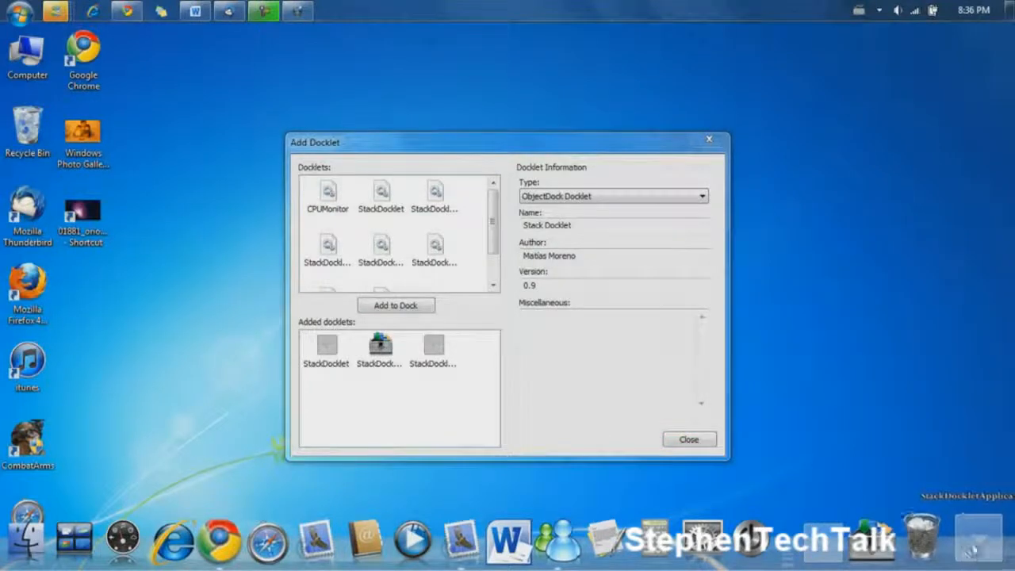
left_click(718, 141)
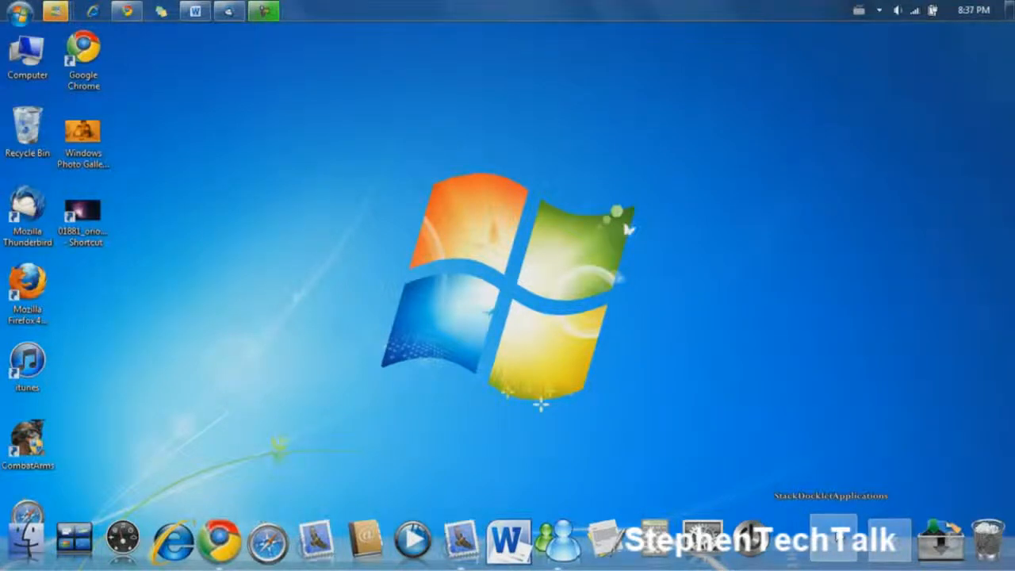
Step: Open the Stacks Docklet settings for the new StackDockletApplications item, at its Folder setting
left_click(834, 542)
left_click_drag(412, 235, 508, 219)
left_click(425, 269)
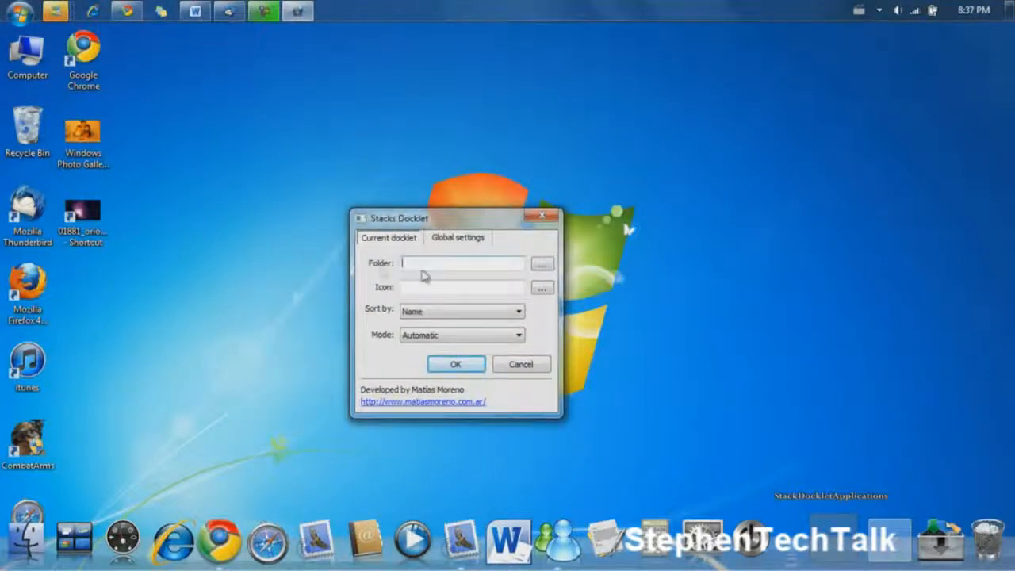
left_click(542, 266)
left_click_drag(510, 184, 505, 203)
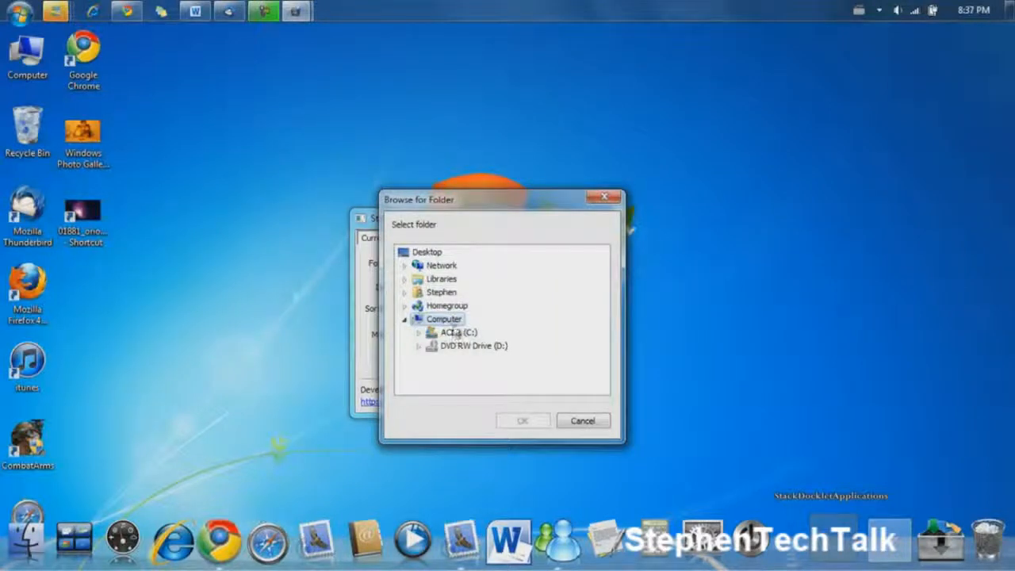
double_click(441, 292)
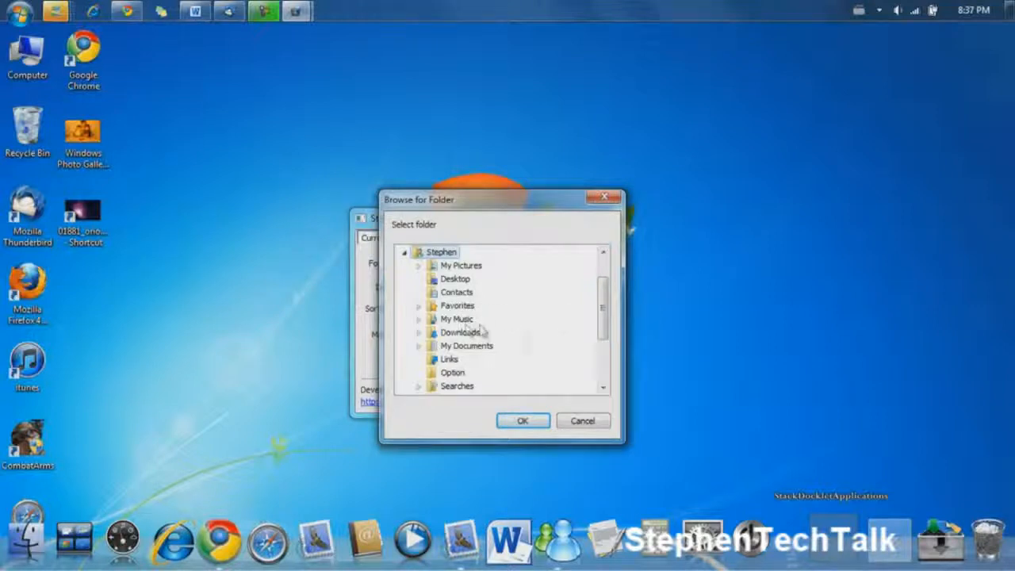
mouse_move(604, 321)
left_mouse_down()
mouse_move(602, 341)
mouse_move(603, 306)
left_mouse_up()
left_click(605, 198)
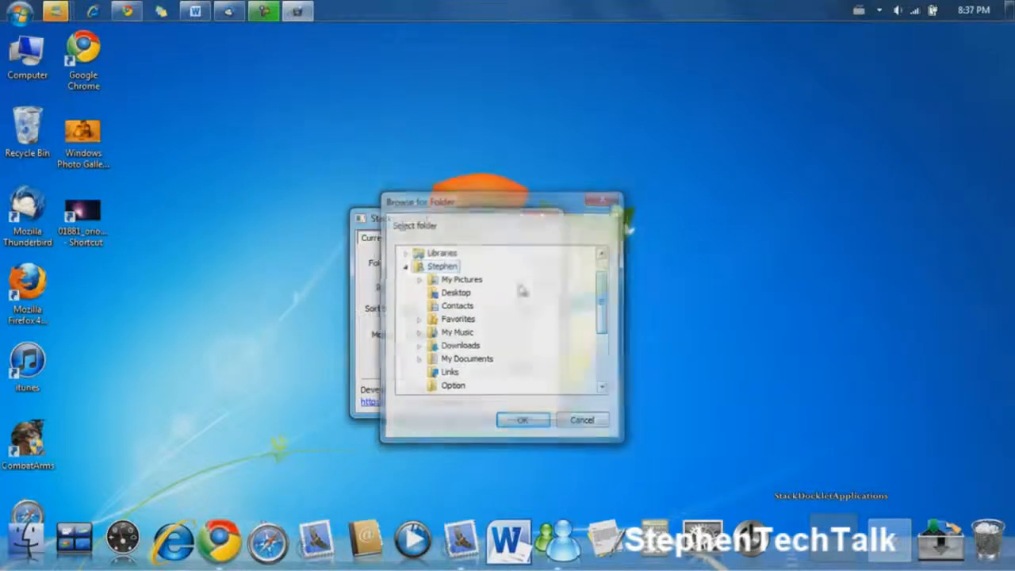
Step: Set the stack docklet's folder to My Music inside the user's personal folder
left_click(542, 263)
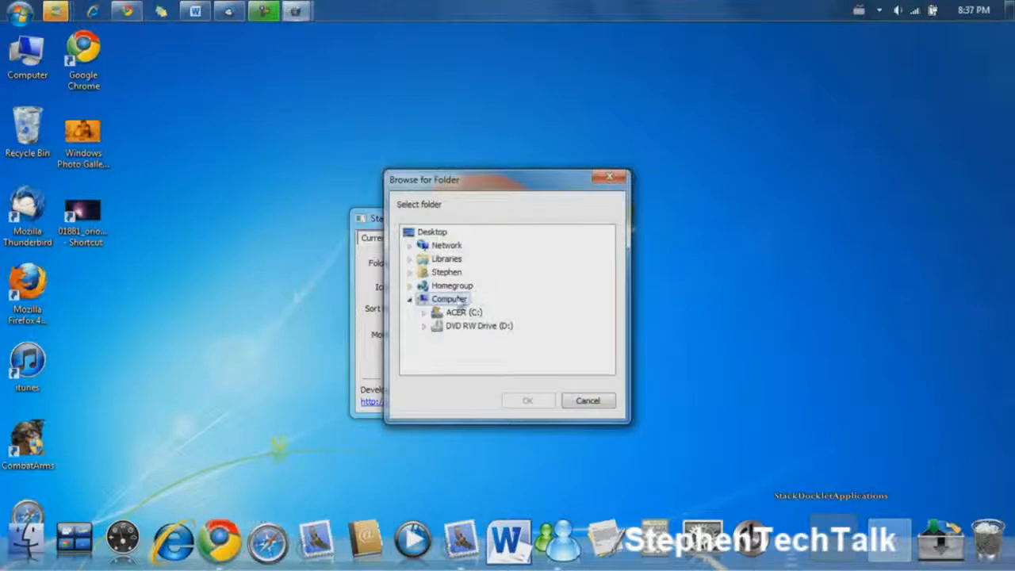
double_click(454, 275)
left_click_drag(601, 294, 607, 289)
left_click(464, 313)
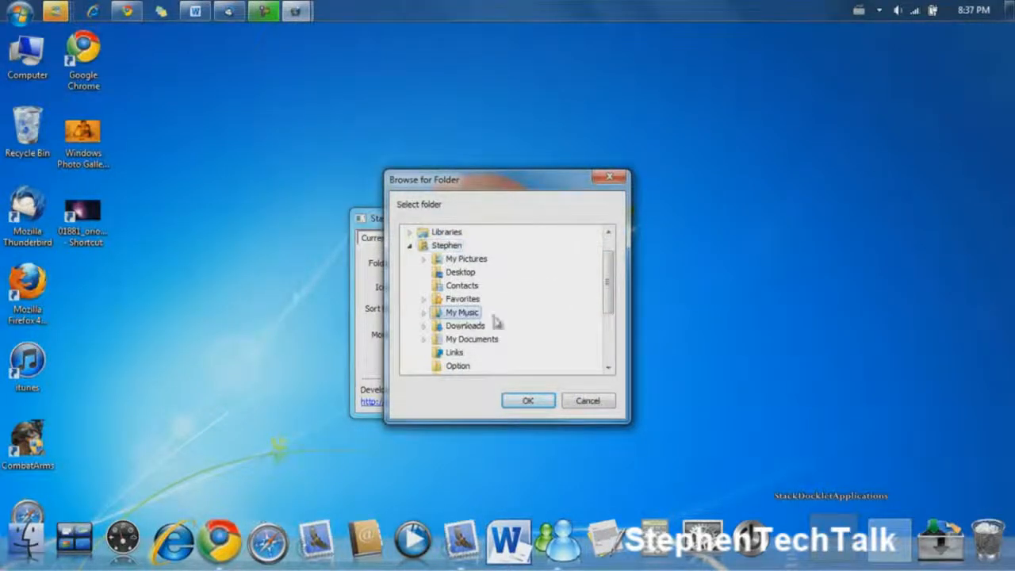
left_click(531, 400)
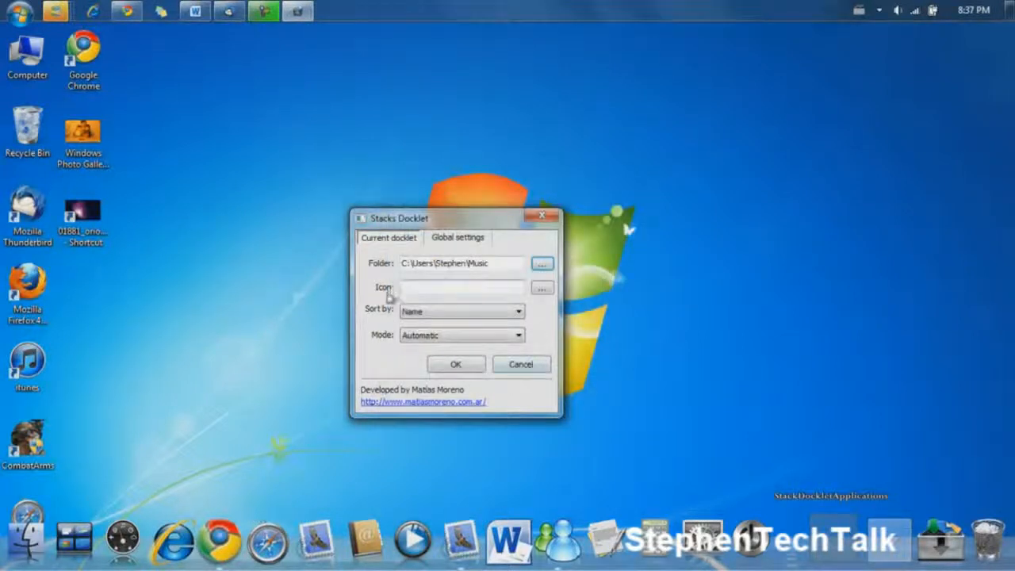
Step: Open the icon chooser for the stack docklet and look through the available icons and the browse option for PNG files
left_click(541, 289)
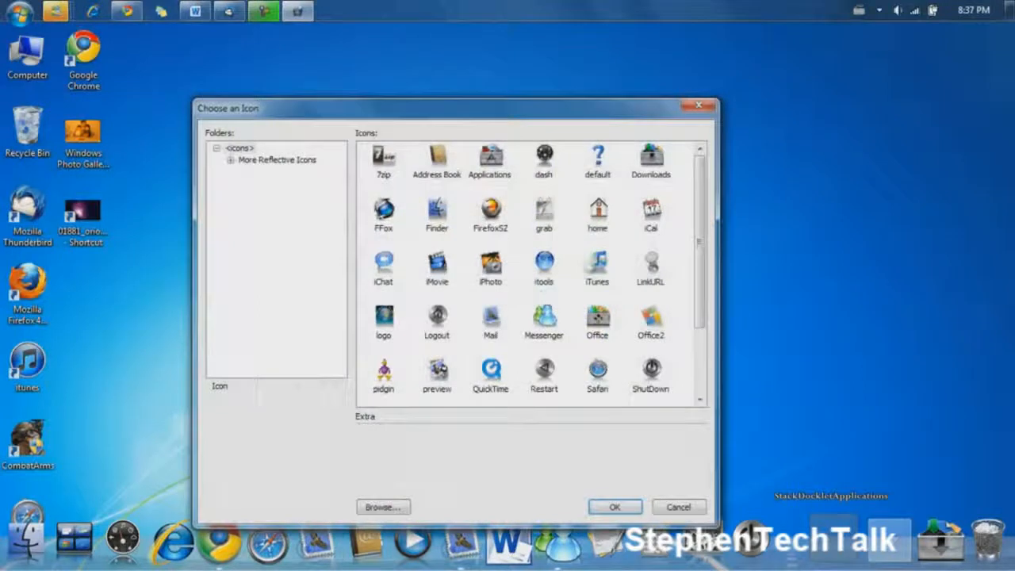
left_click_drag(622, 114, 734, 420)
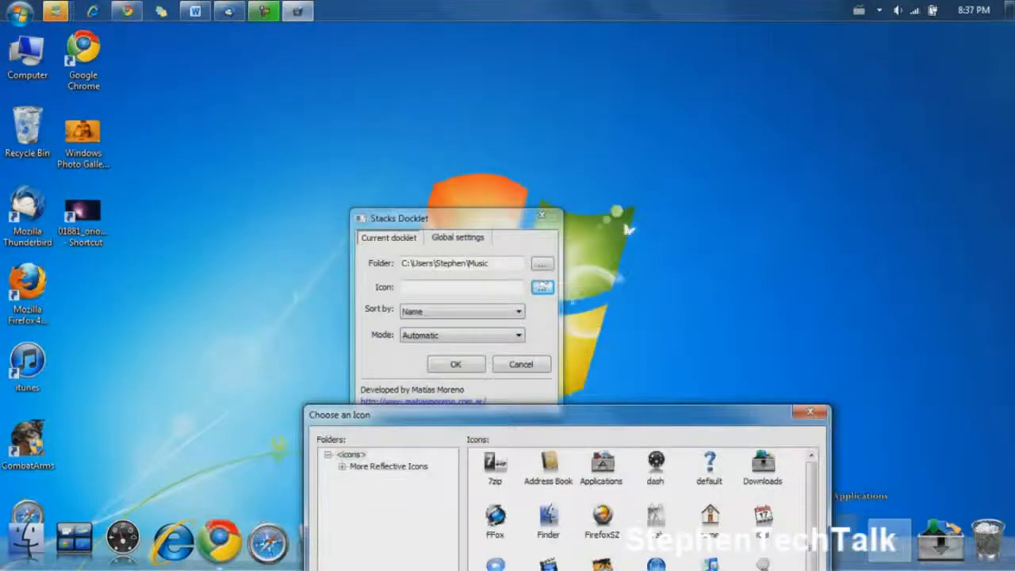
left_click_drag(657, 414, 639, 95)
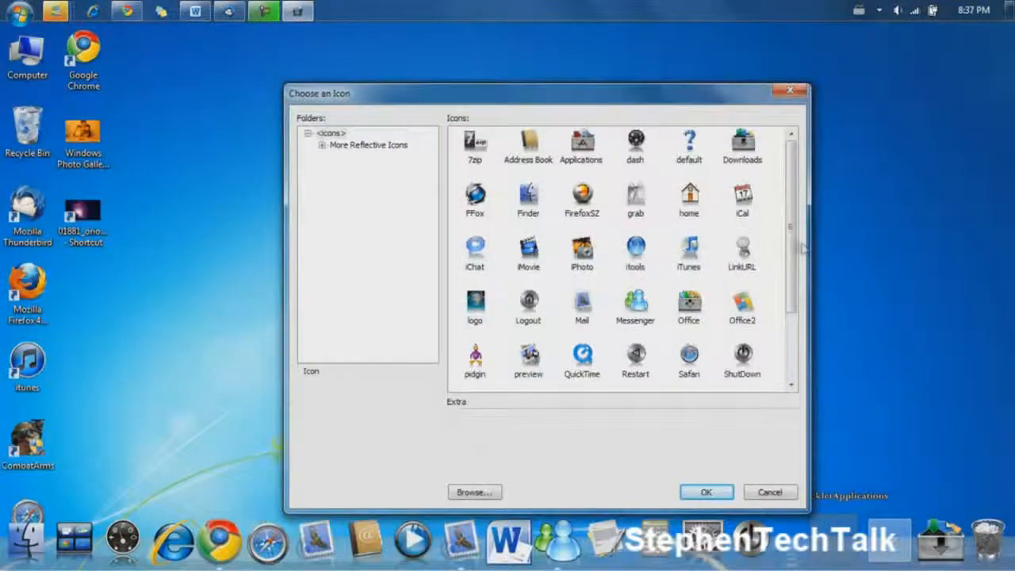
scroll(793, 226, "down", 1)
scroll(794, 226, "up", 1)
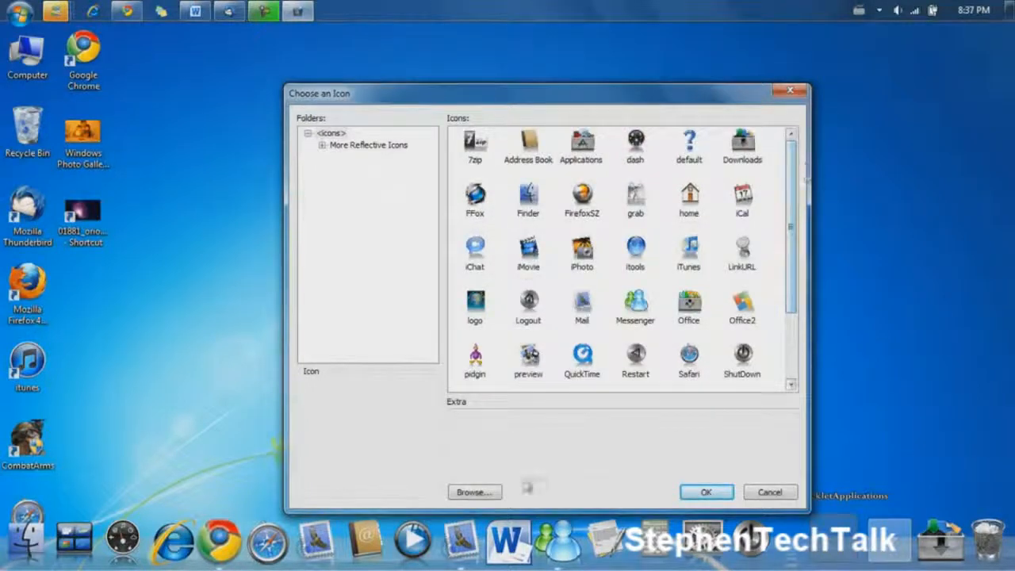
left_click(474, 492)
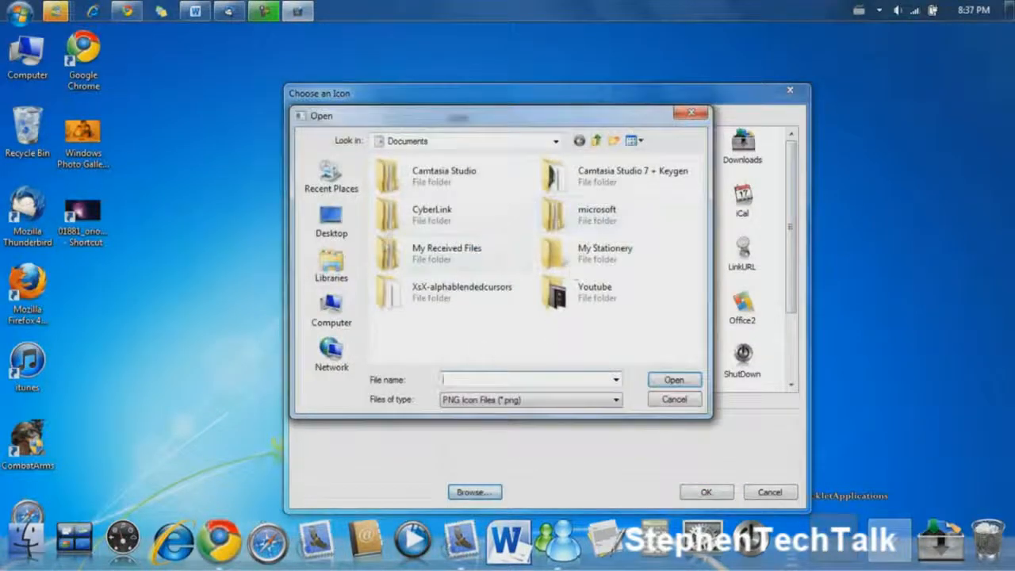
left_click(674, 399)
left_click_drag(783, 299, 801, 335)
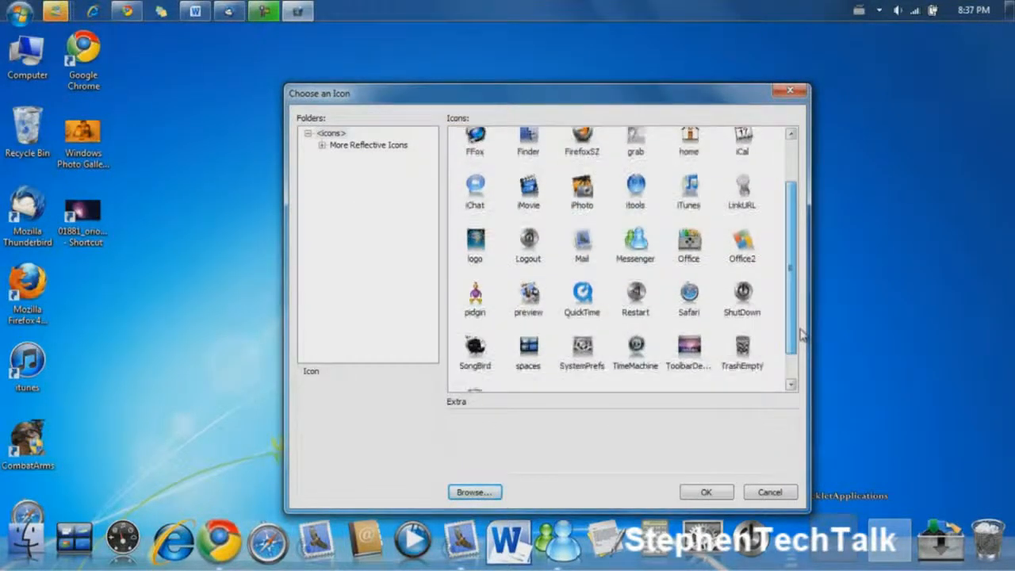
Step: Preview the SongBird, logo and LinkURL icons in the icon chooser
left_click(476, 349)
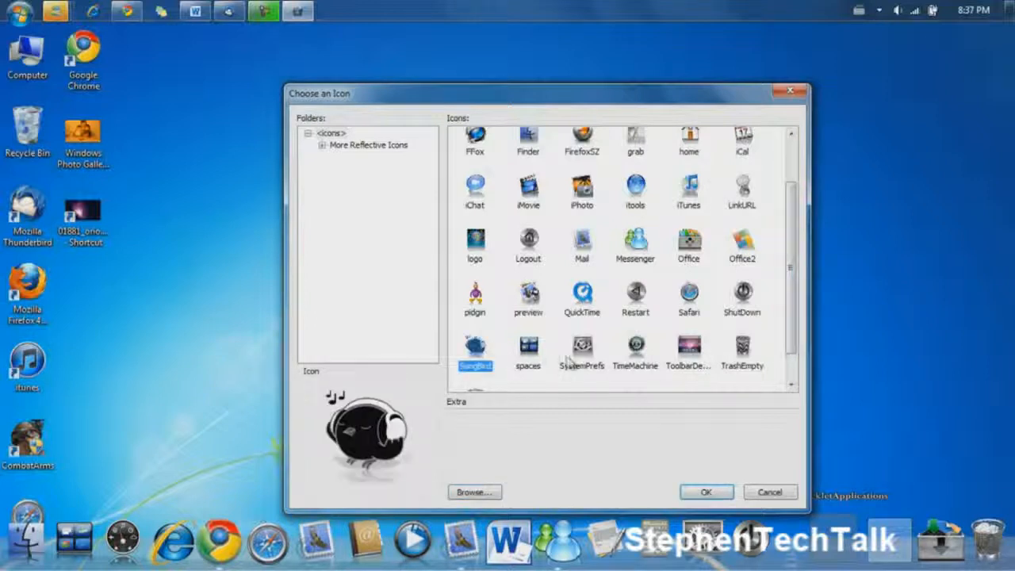
left_click(479, 242)
scroll(769, 254, "up", 1)
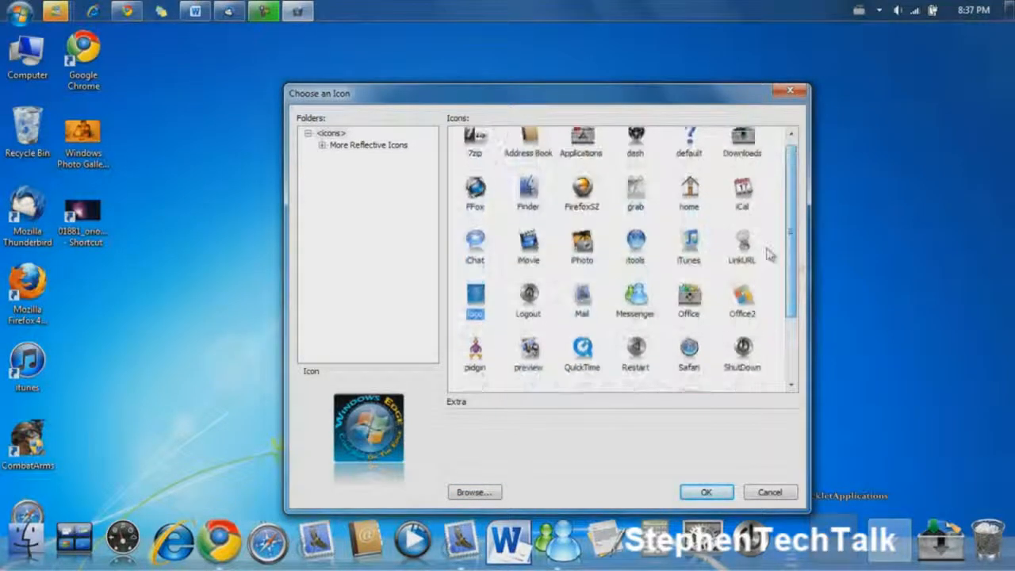
left_click(742, 246)
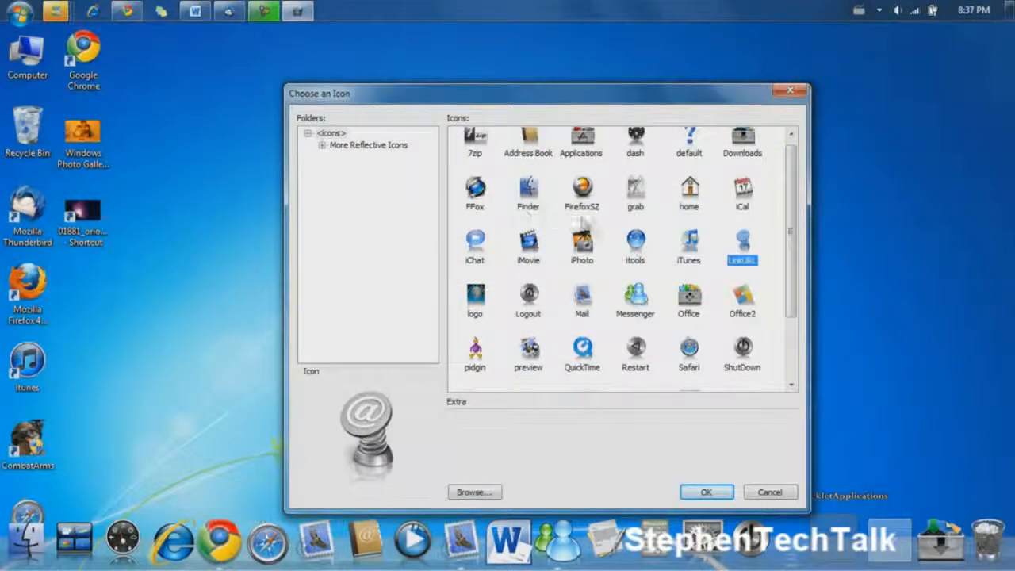
scroll(586, 224, "up", 1)
scroll(795, 228, "down", 2)
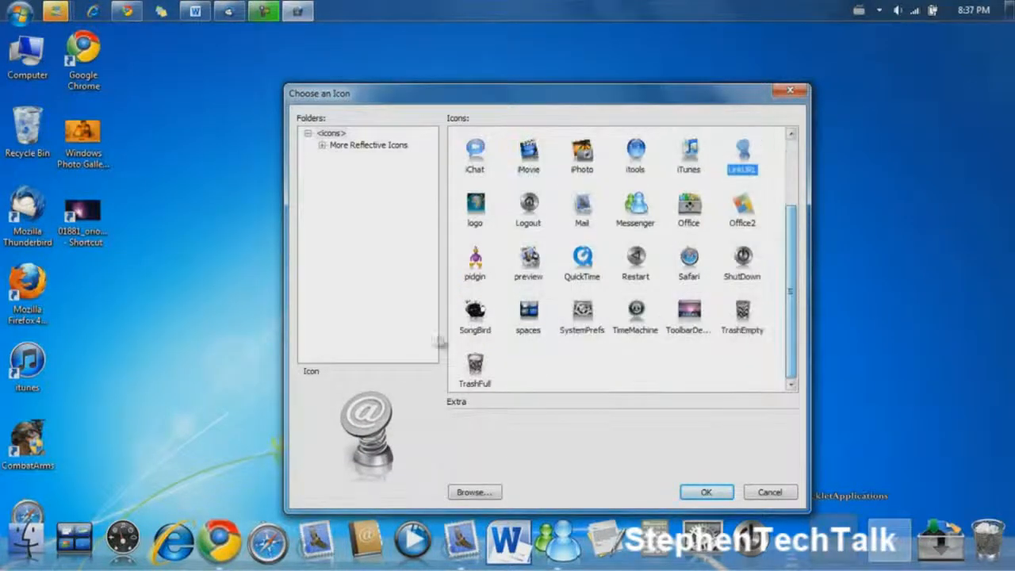
Step: Assign the SongBird icon to the stack docklet
left_click(475, 317)
left_click_drag(628, 105, 571, 95)
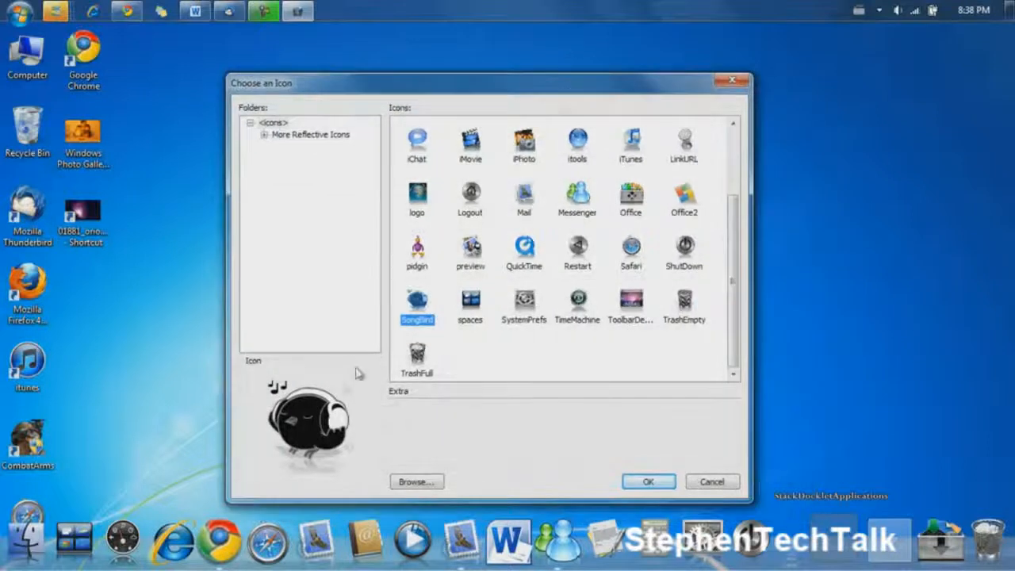
left_click(647, 481)
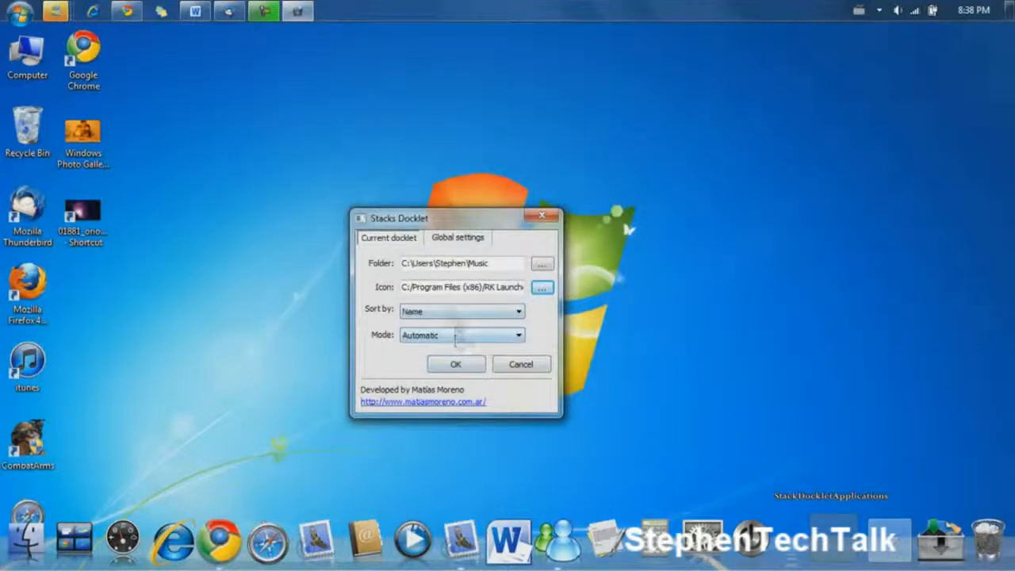
Step: Keep the stack sorted by Name, set its mode to Fan and apply the docklet settings
left_click(418, 314)
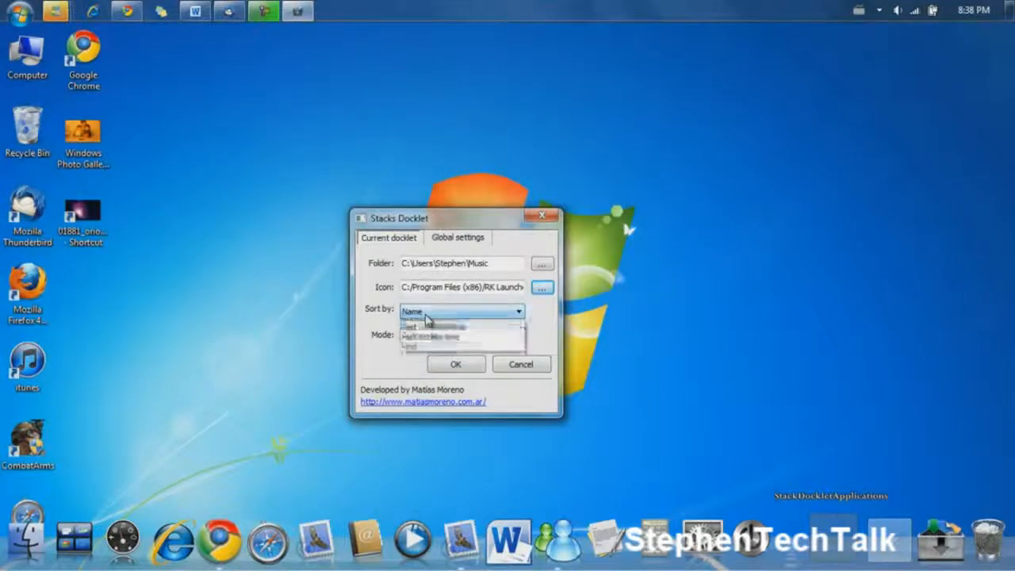
left_click(427, 318)
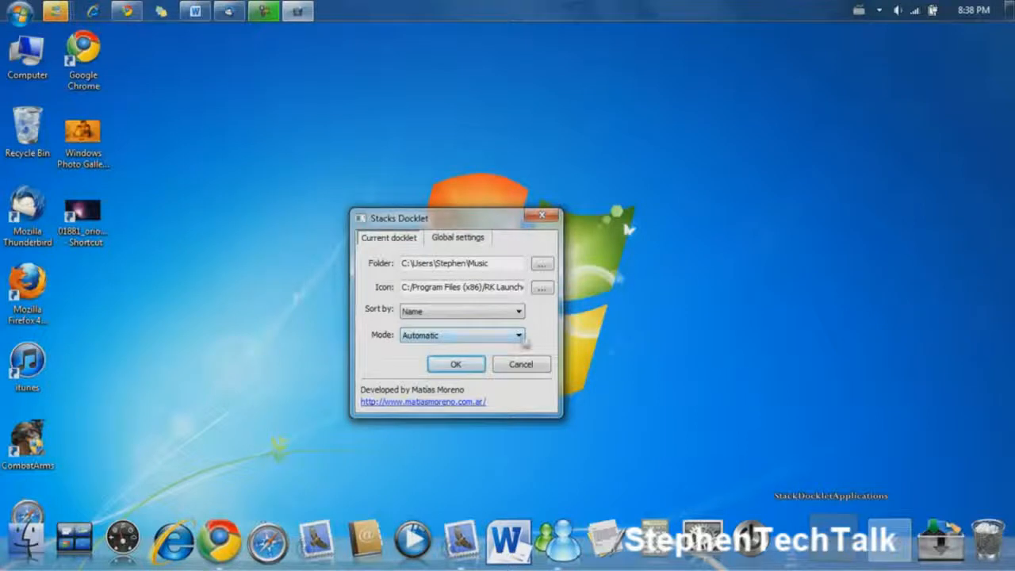
left_click(485, 338)
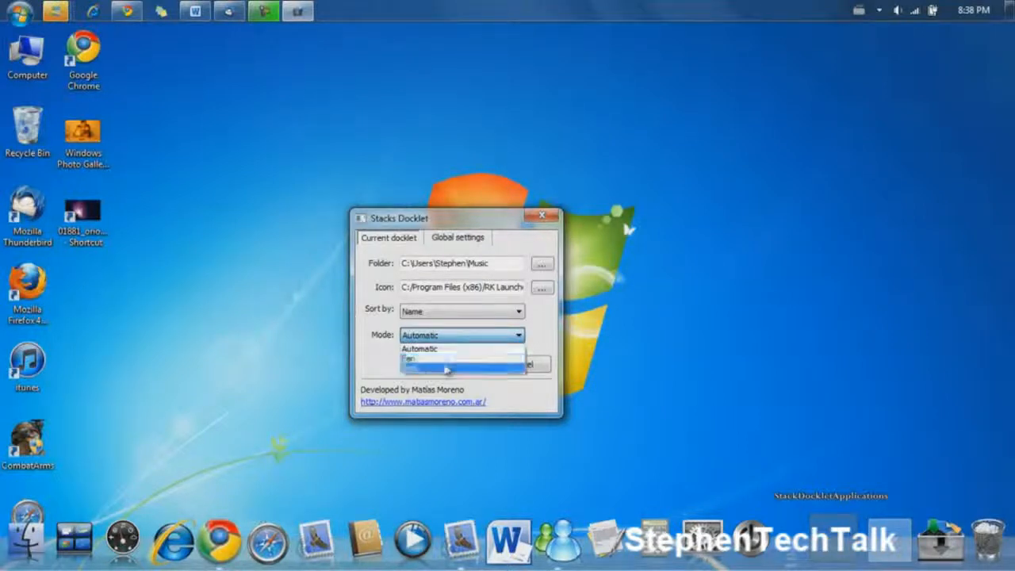
left_click(450, 358)
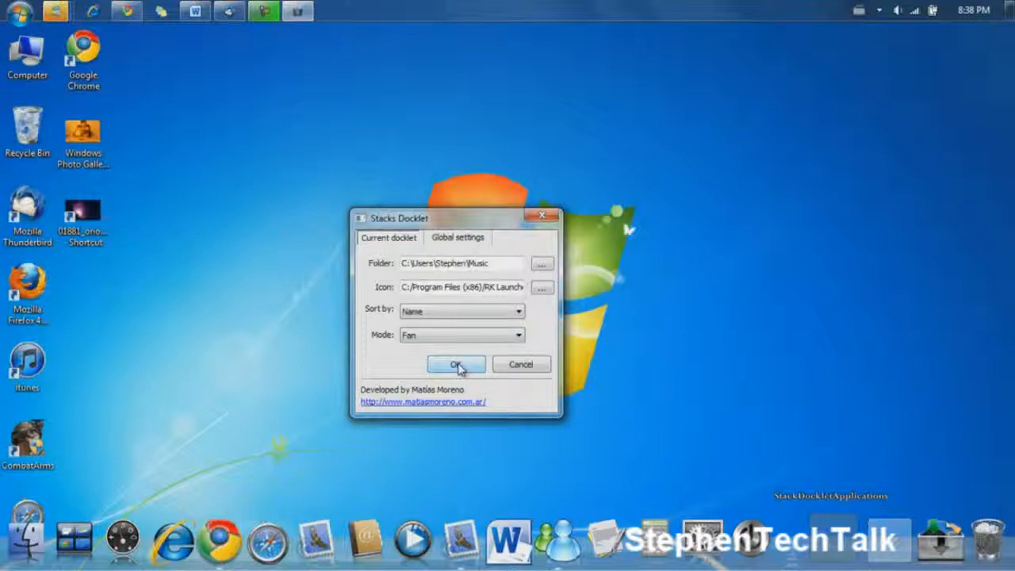
left_click(456, 366)
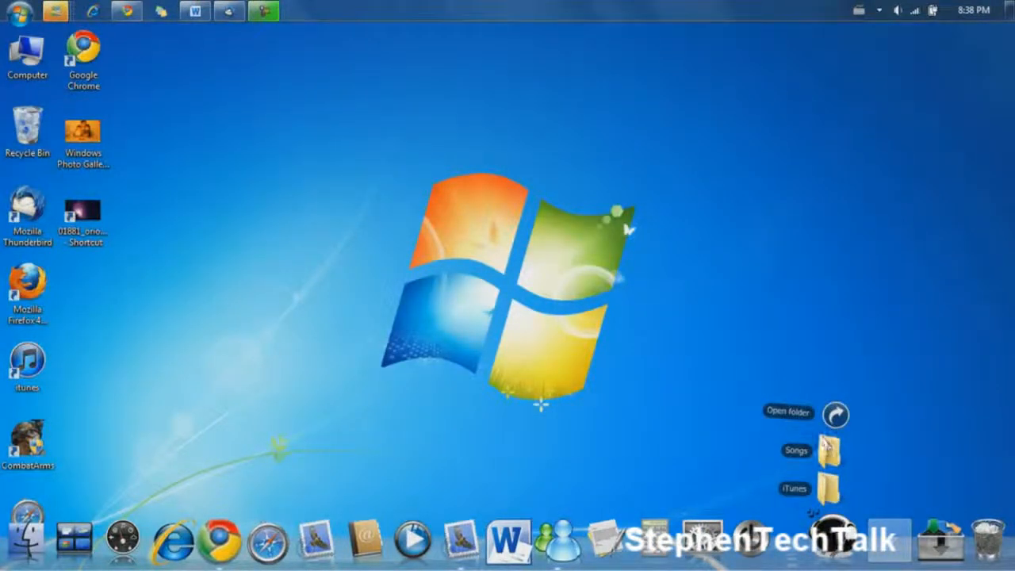
Step: Collapse the Music stack, and expand and collapse the Documents stack to compare its layout
left_click(848, 536)
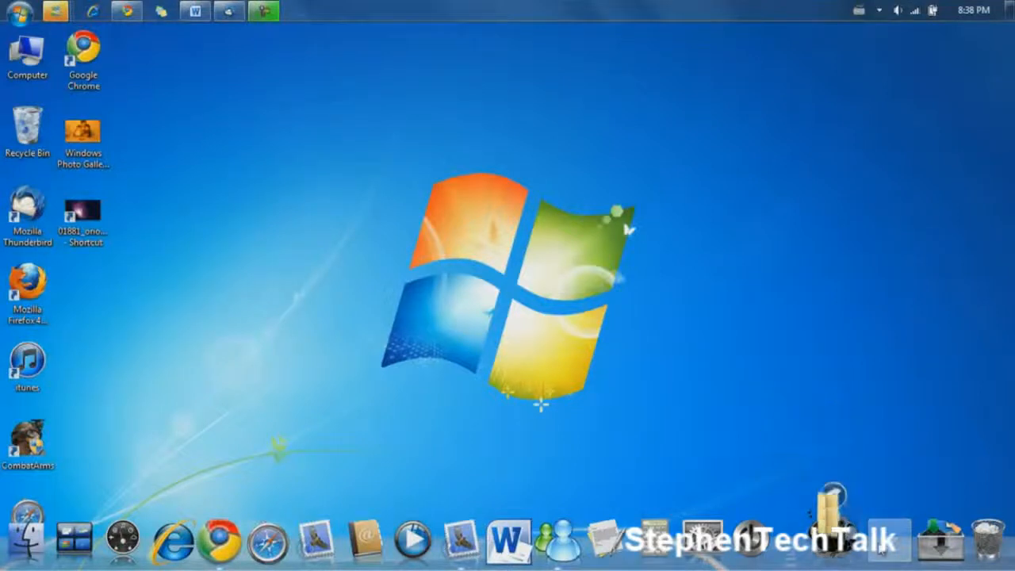
left_click(879, 545)
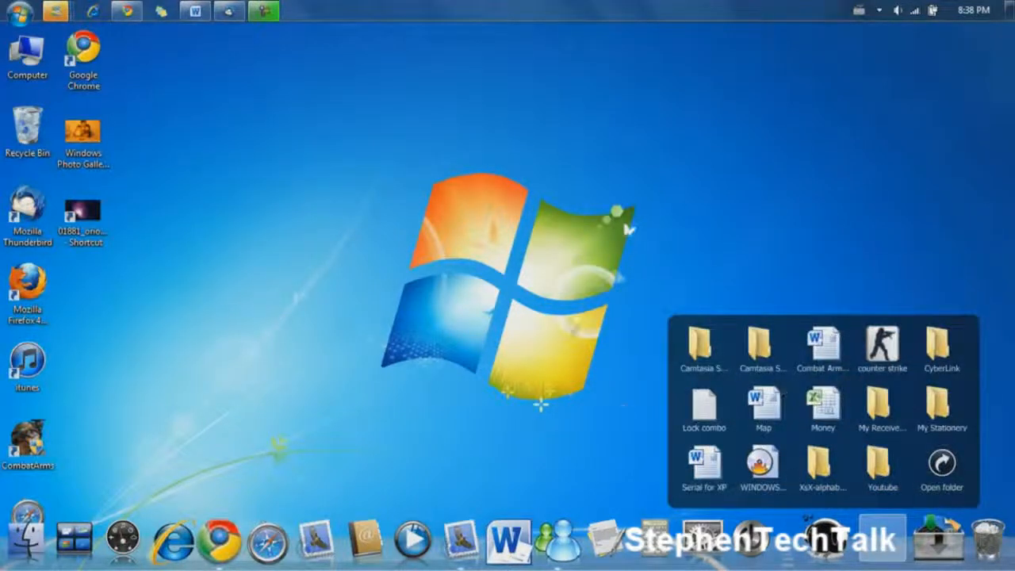
left_click(883, 541)
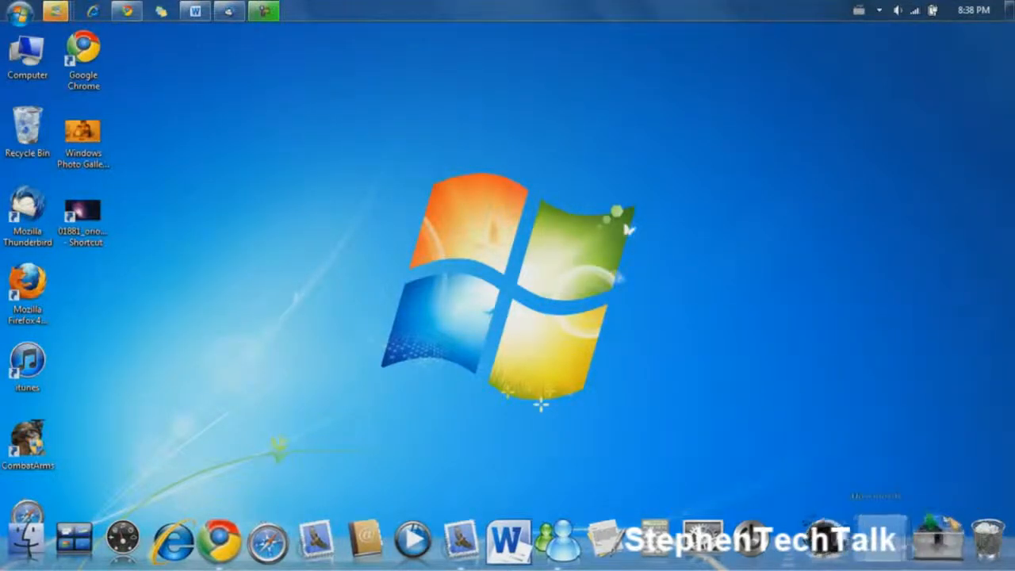
Step: Open the Documents stack's docklet settings, choose Grid as its mode and confirm
left_click(890, 419)
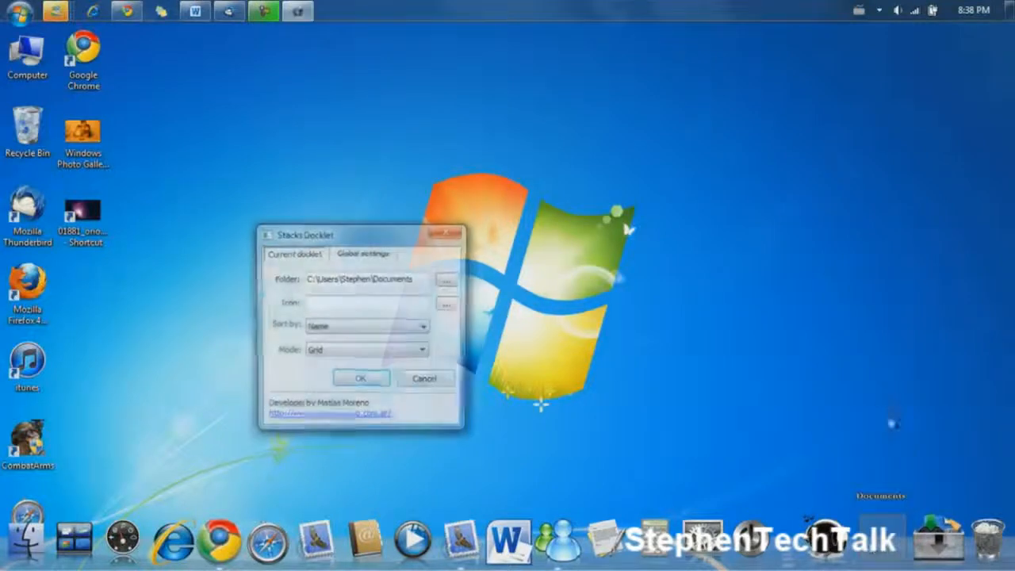
left_click(349, 351)
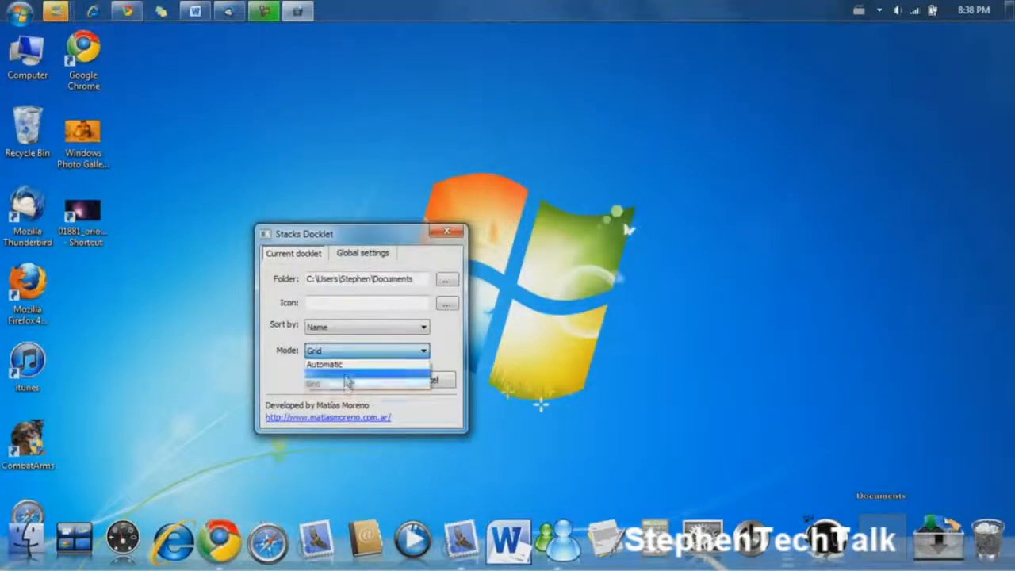
left_click(414, 384)
left_click(366, 382)
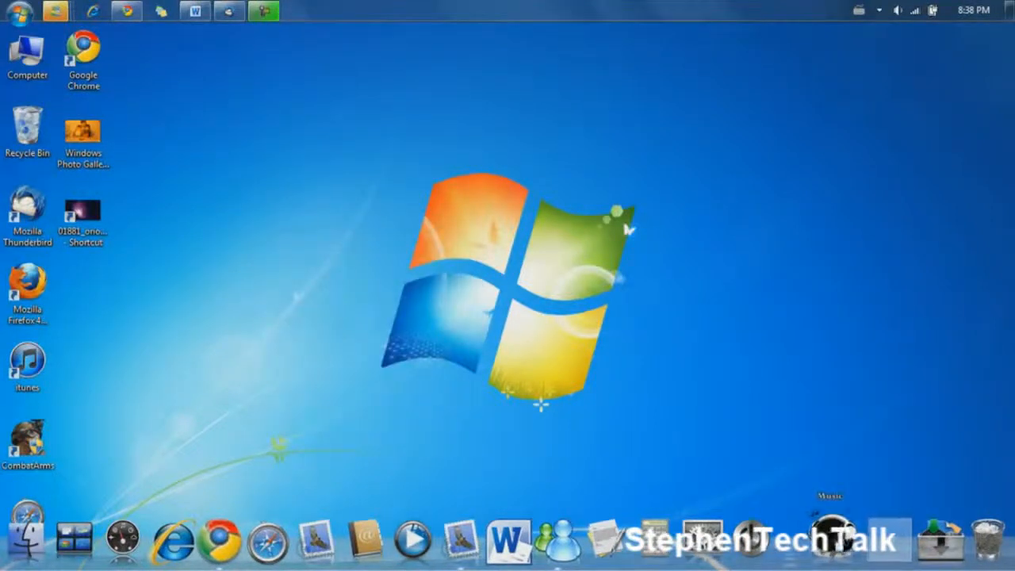
Step: Expand the Music stack in the dock to view its fan layout and collapse it again
left_click(834, 541)
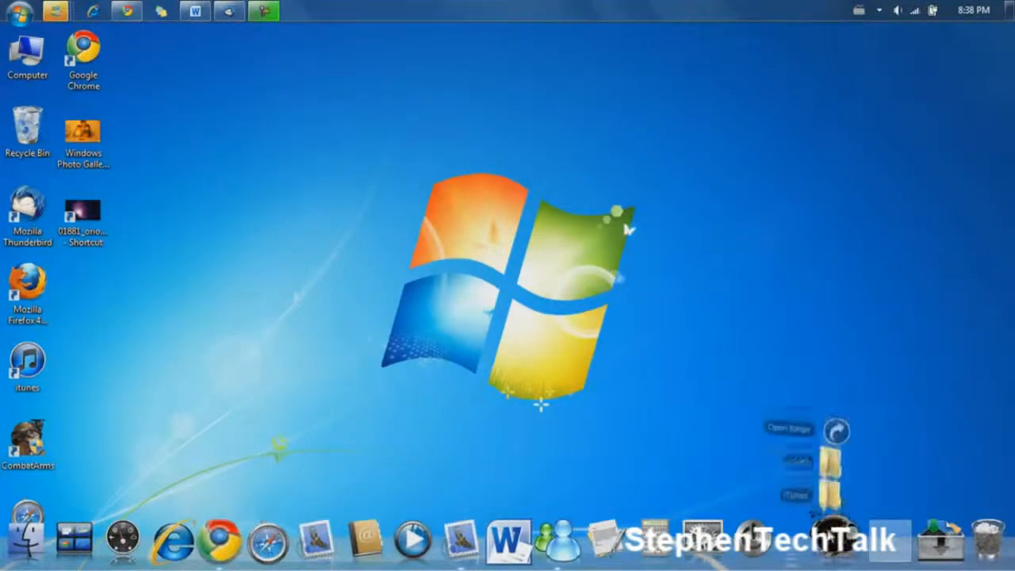
left_click(836, 539)
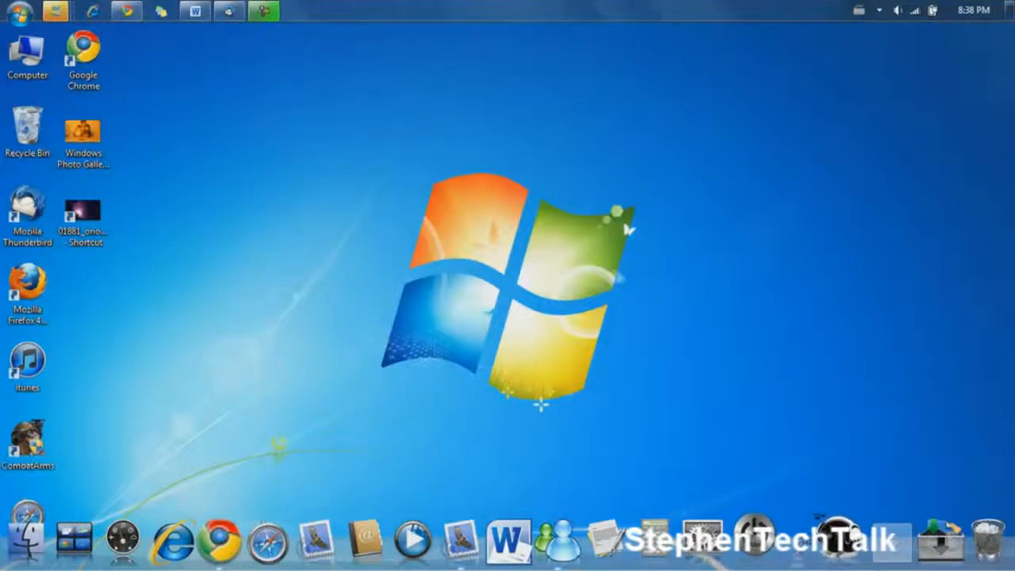
Step: Add a dock separator between the power icon and the Music stack, and move Internet Explorer, Google Chrome and Safari between the separators
right_click(796, 555)
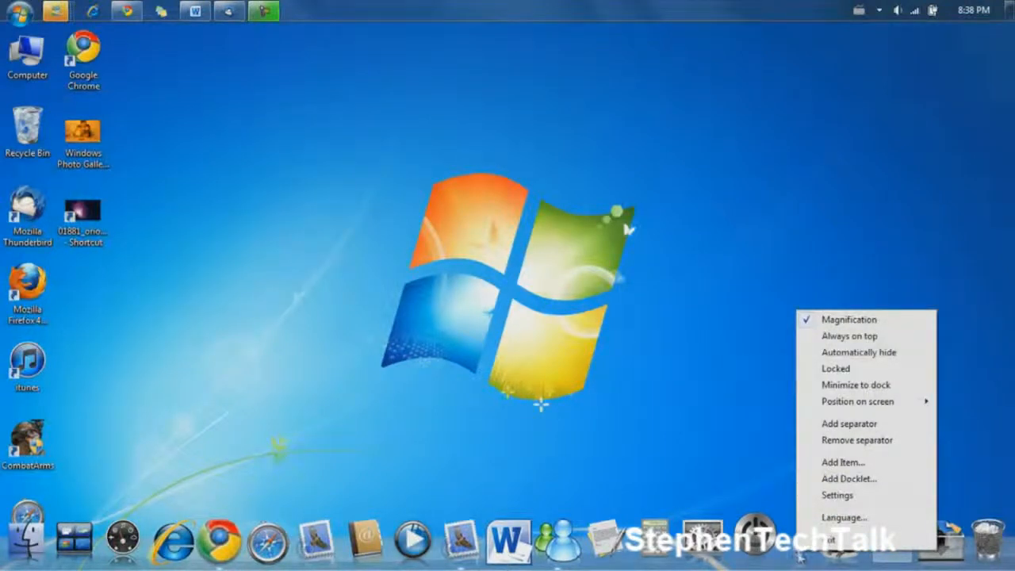
left_click(879, 436)
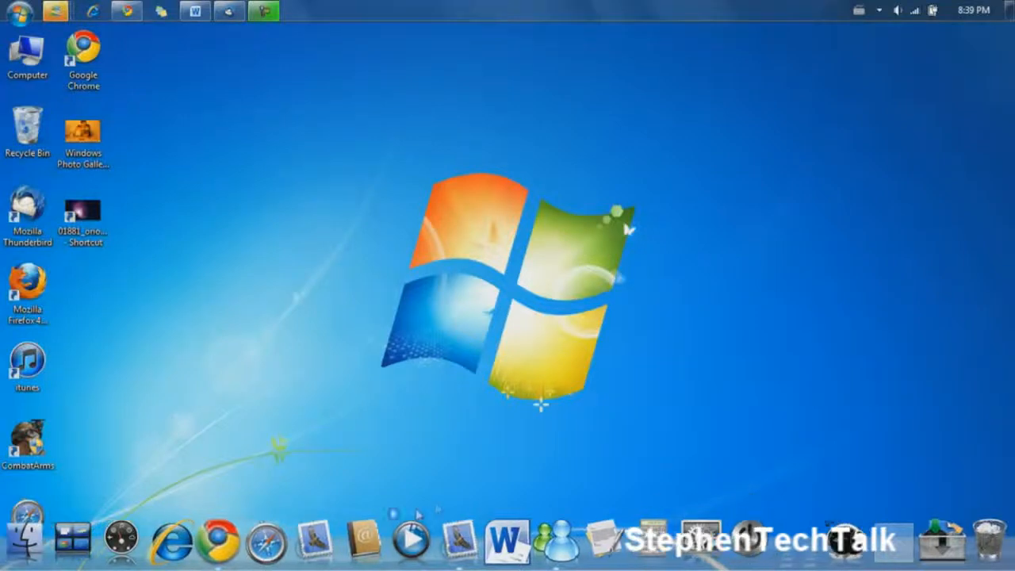
left_click_drag(172, 542, 774, 561)
left_click_drag(168, 542, 731, 563)
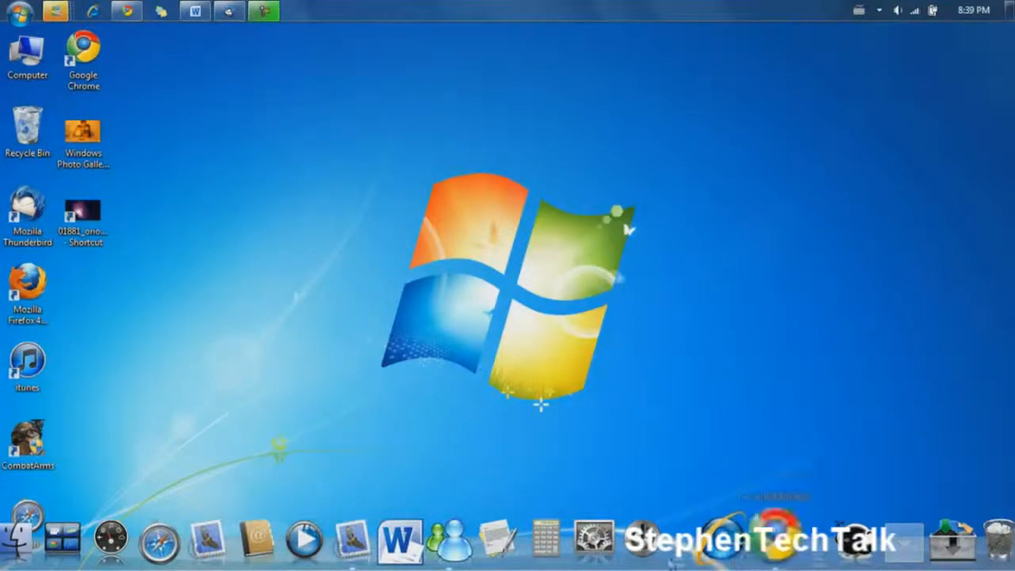
left_click_drag(170, 547, 720, 562)
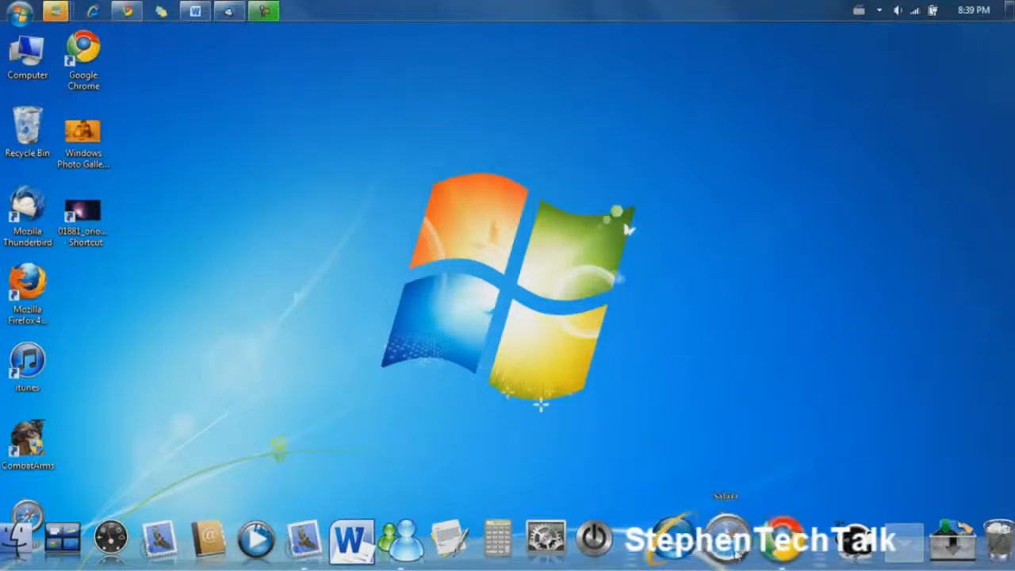
Step: Remove the dock separator between the power icon and Internet Explorer
right_click(636, 561)
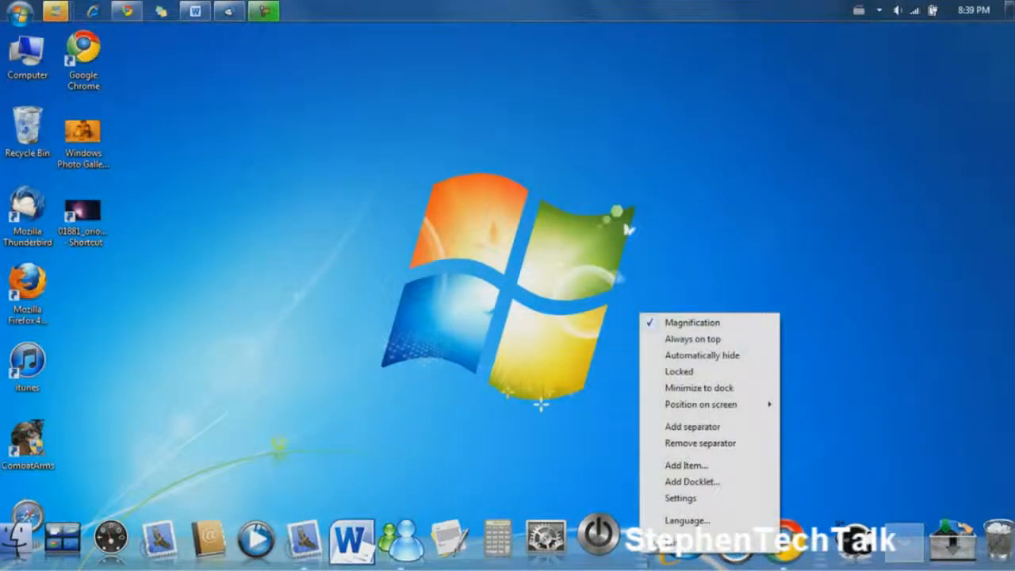
left_click(730, 444)
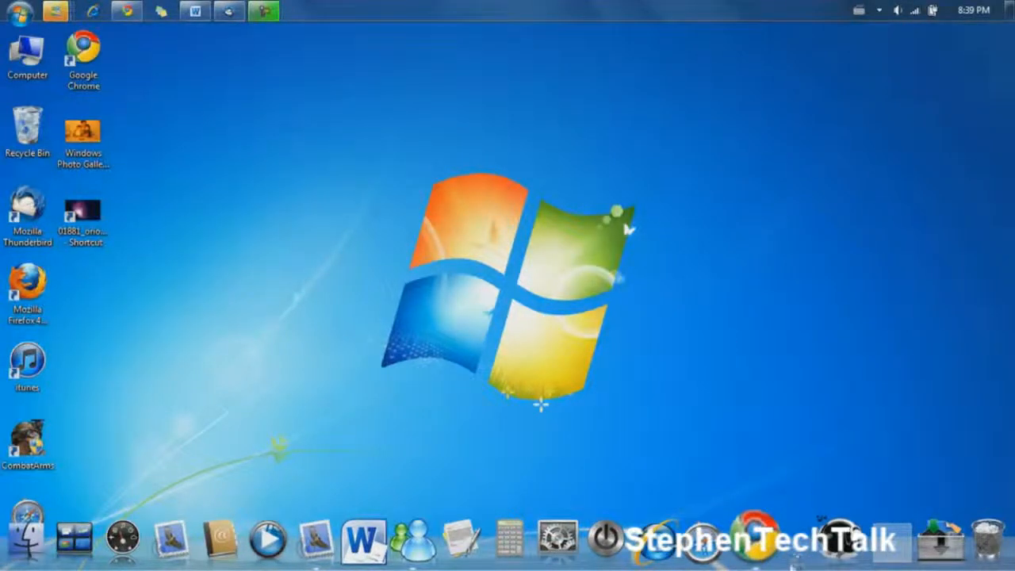
Step: Open the dock's settings, try a very small and a larger dock, and set the dock size to 61 pixels and magnification to 69 pixels
right_click(803, 558)
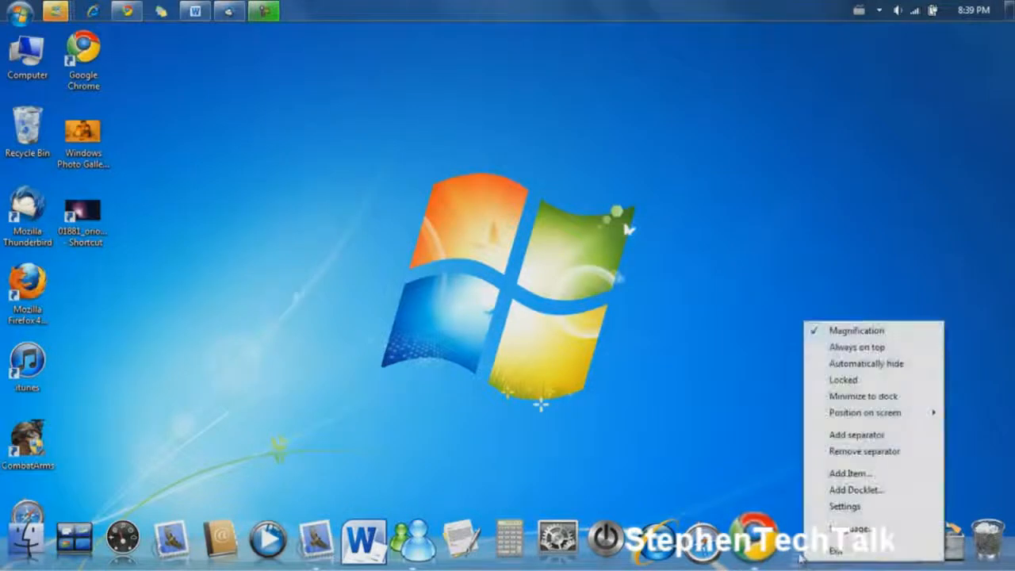
left_click(861, 507)
left_click_drag(522, 122, 508, 98)
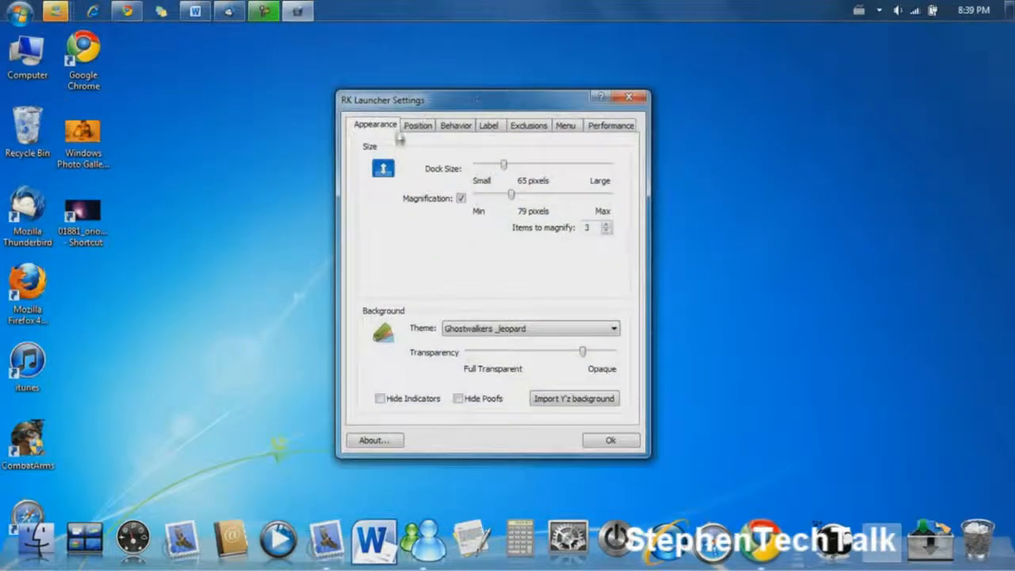
left_click(500, 167)
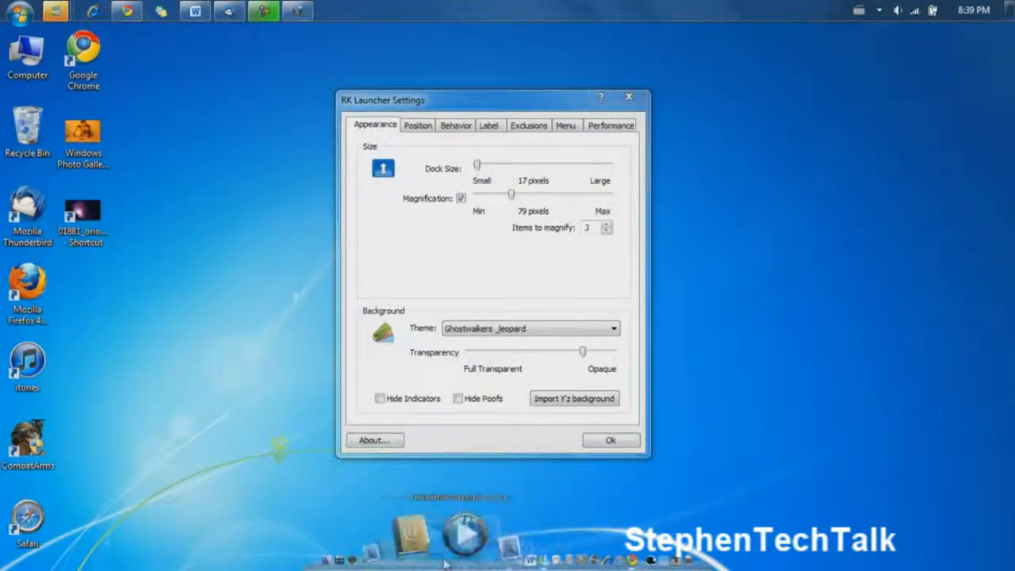
left_click_drag(478, 168, 675, 172)
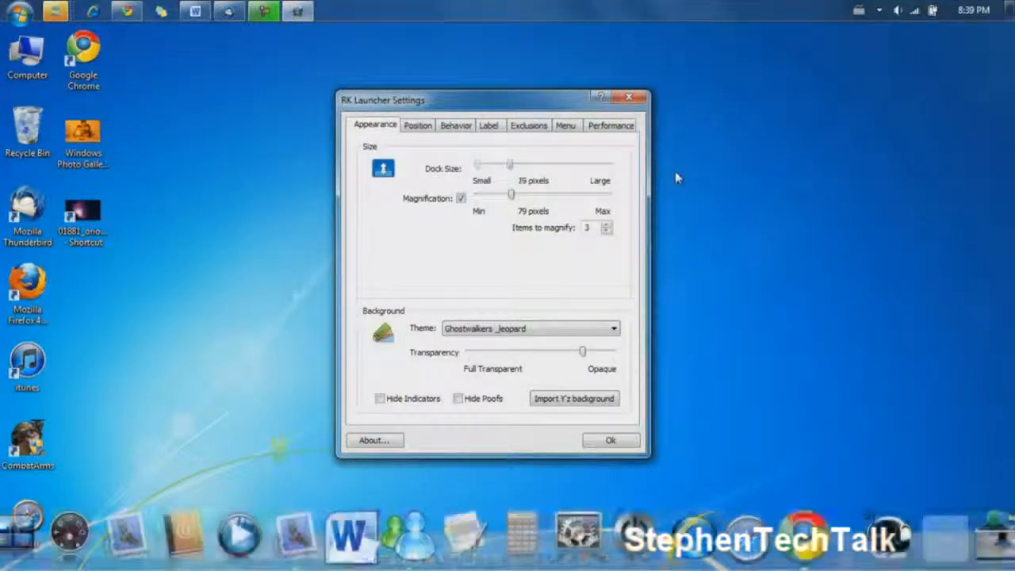
left_click_drag(525, 175, 503, 184)
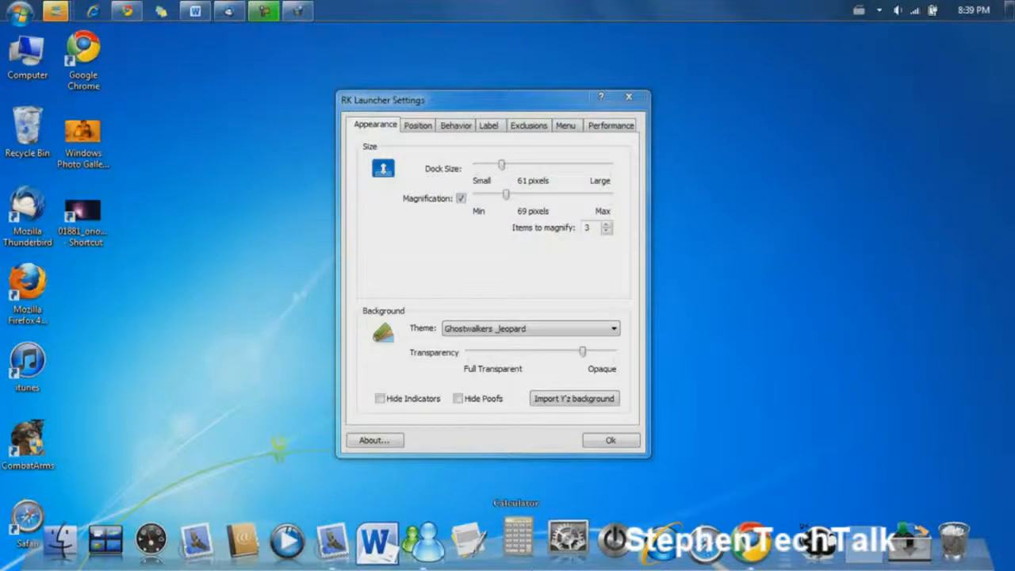
Step: Turn the dock's icon magnification off and enable it again
left_click(461, 199)
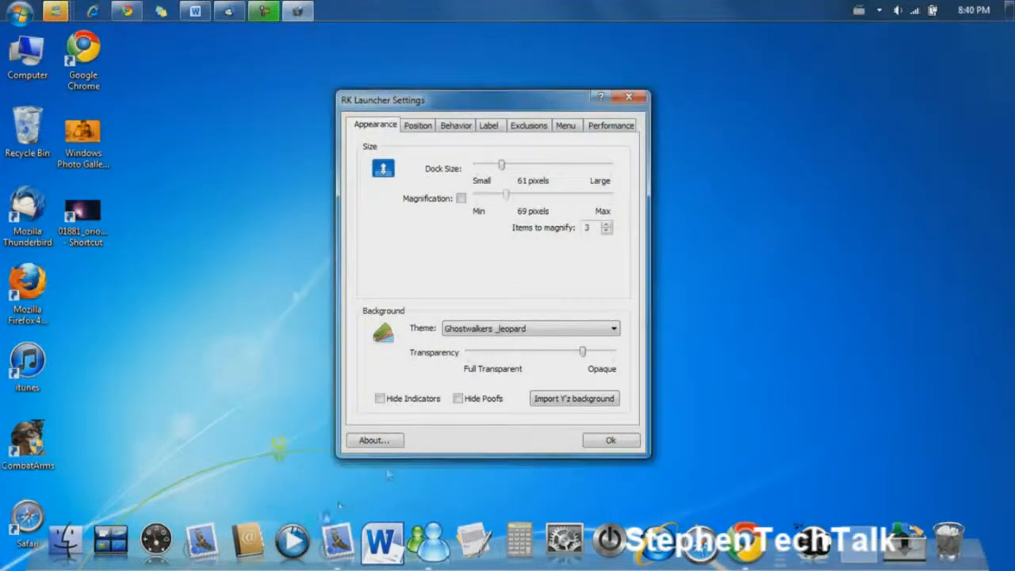
left_click_drag(501, 116, 465, 110)
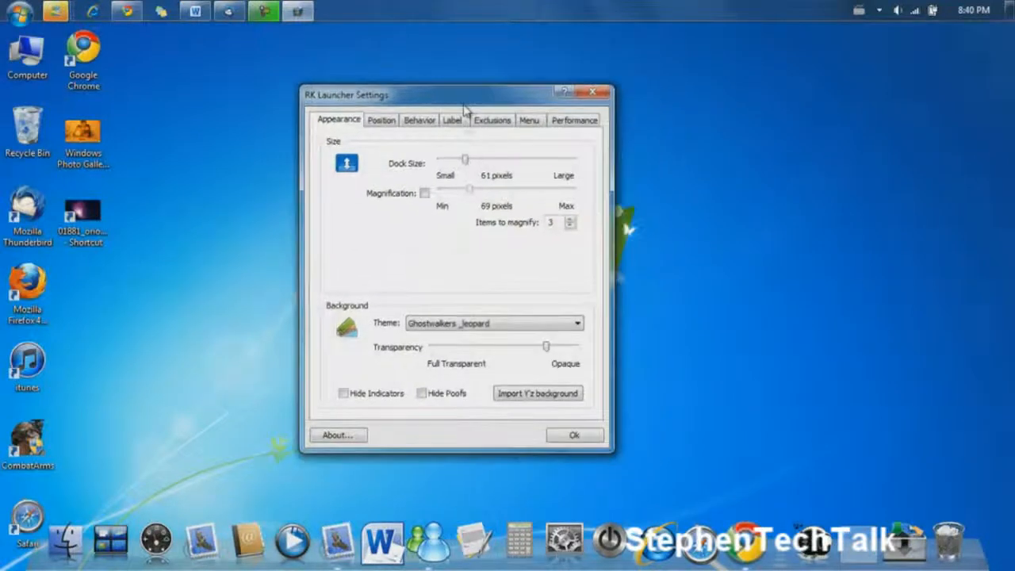
left_click(424, 193)
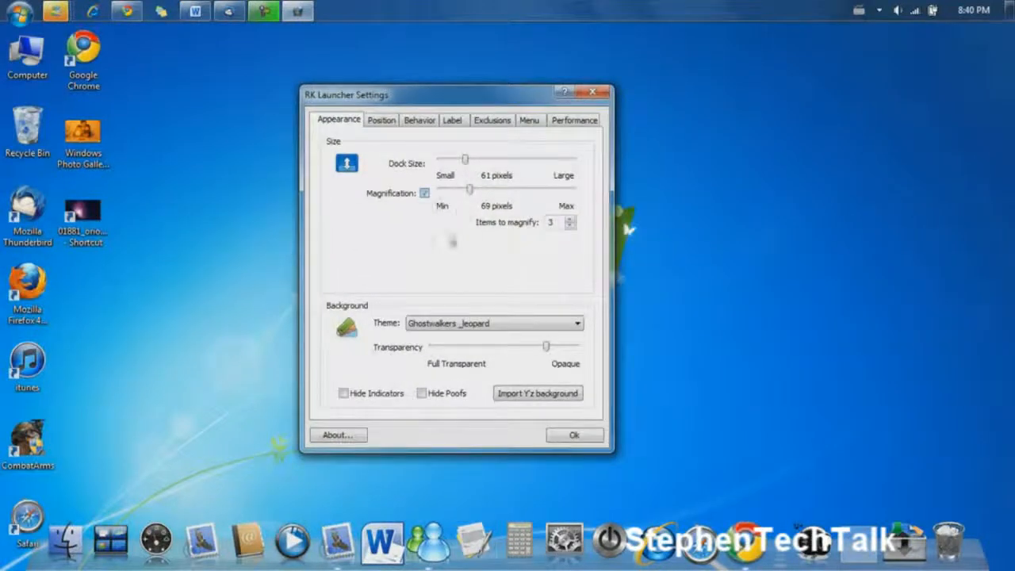
Step: Set the dock background's transparency close to opaque with the Ghostwalkers _leopard theme kept, and set the dock size to 57 pixels
left_click(432, 324)
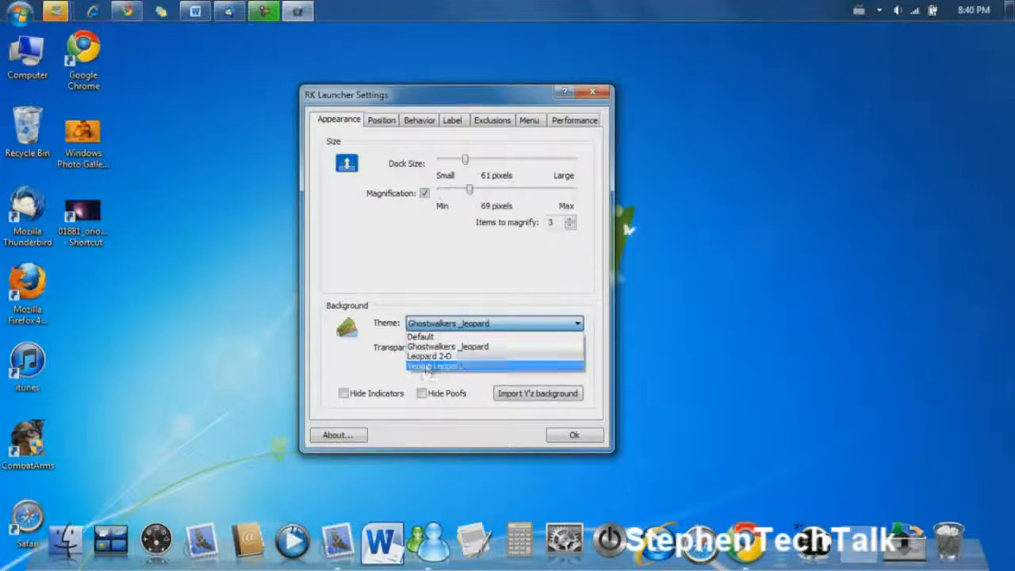
left_click(442, 314)
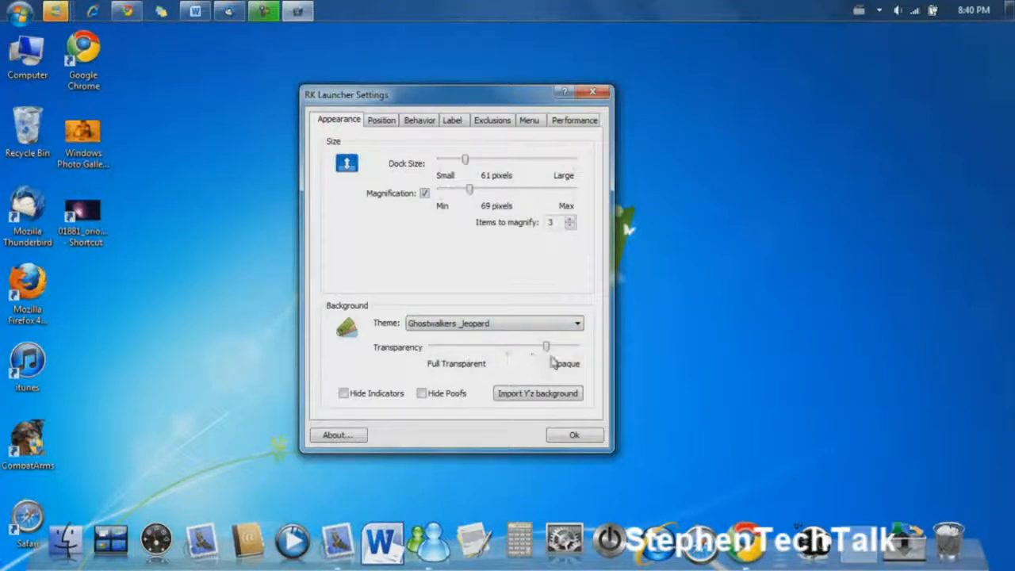
left_click_drag(546, 351, 404, 356)
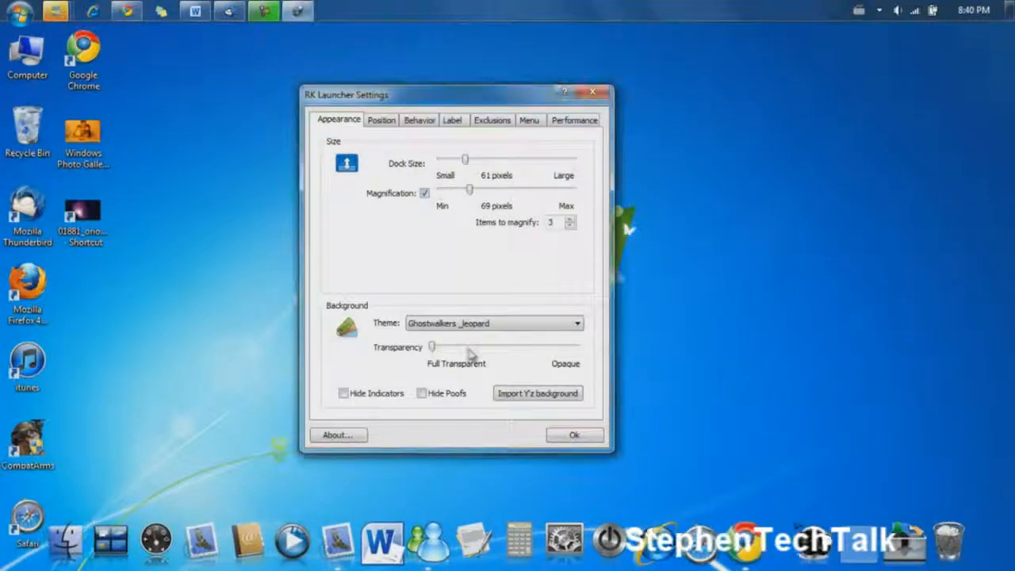
left_click_drag(449, 351, 566, 354)
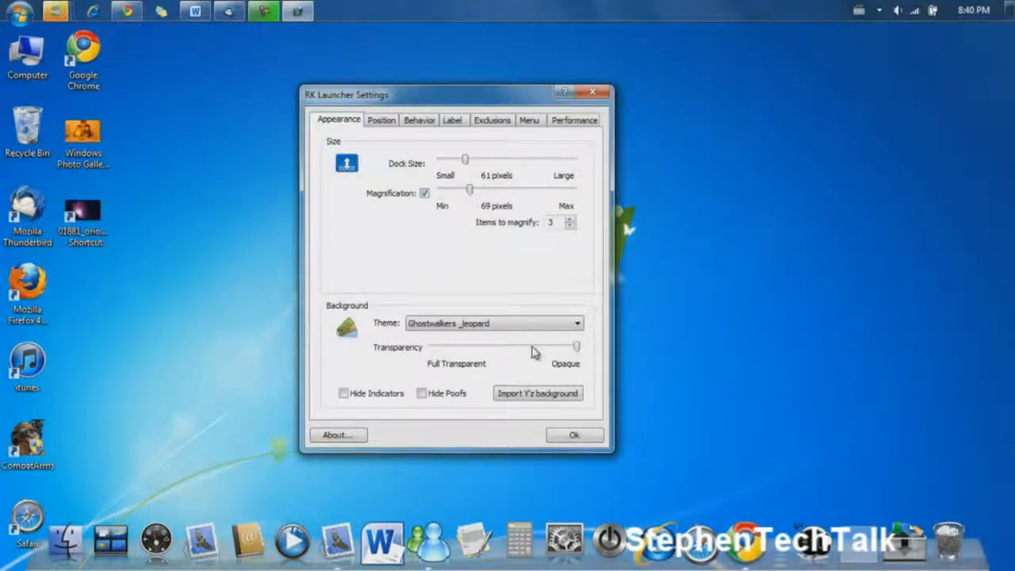
left_click(547, 351)
left_click_drag(540, 354, 558, 354)
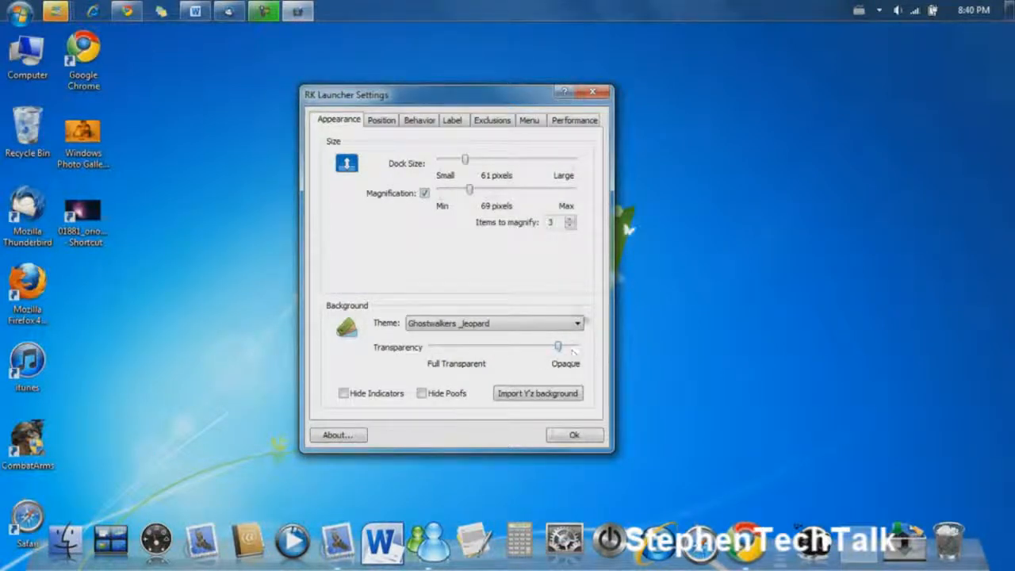
left_click_drag(466, 159, 463, 162)
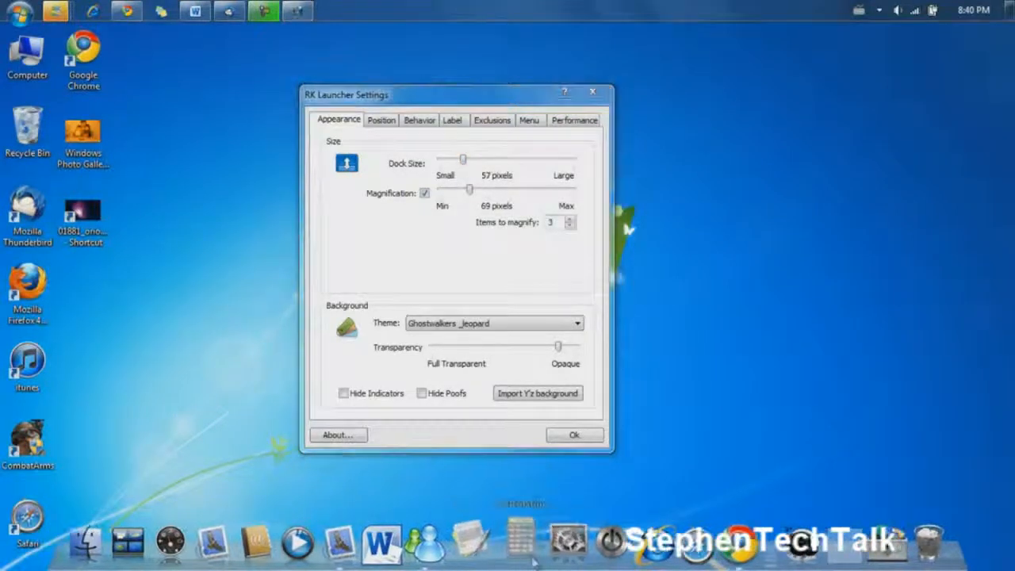
left_click_drag(466, 161, 463, 160)
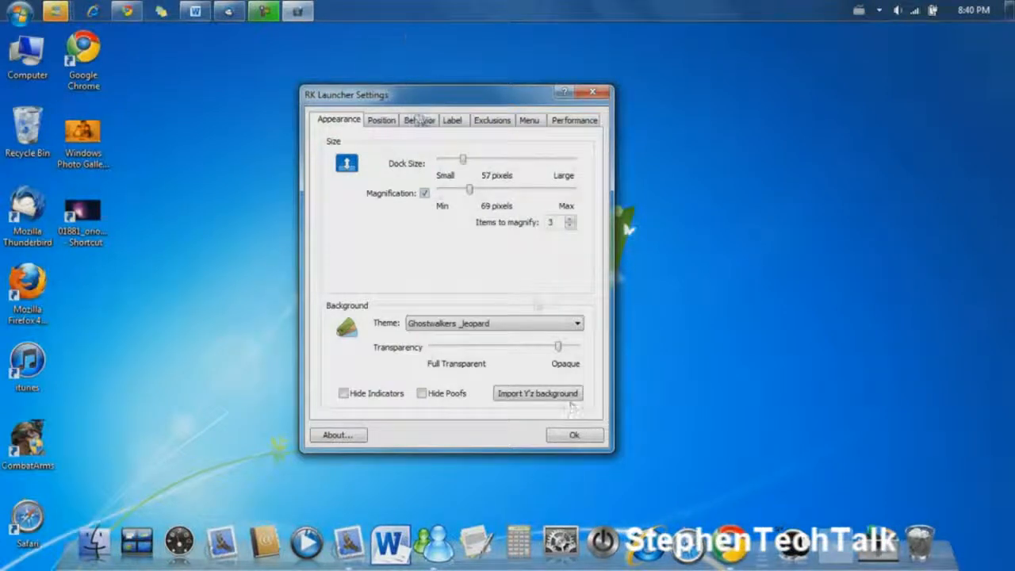
Step: Try the dock at the Bottom - Right, Bottom - Left, Bottom, Right and Top screen positions
left_click(387, 122)
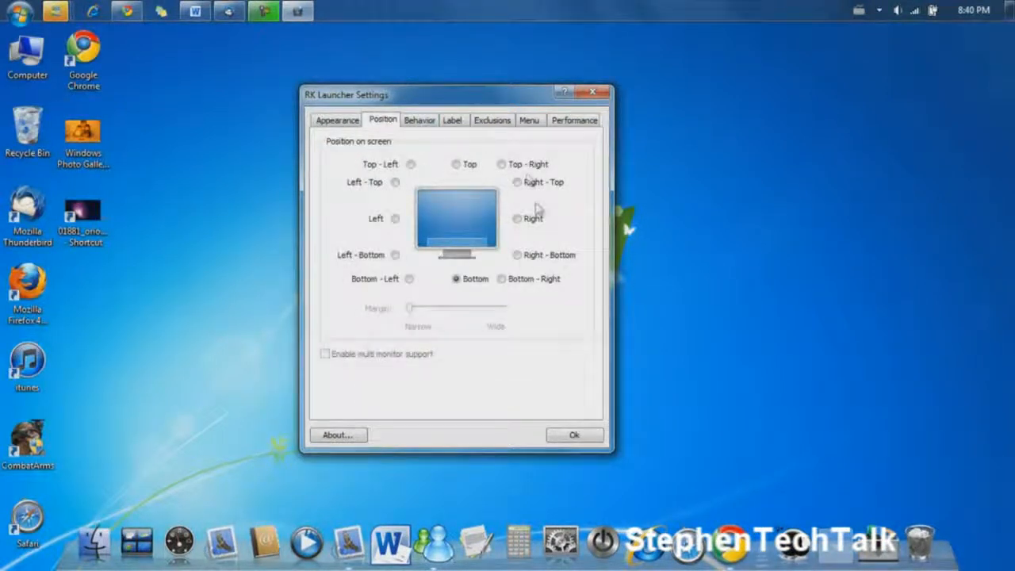
left_click(501, 279)
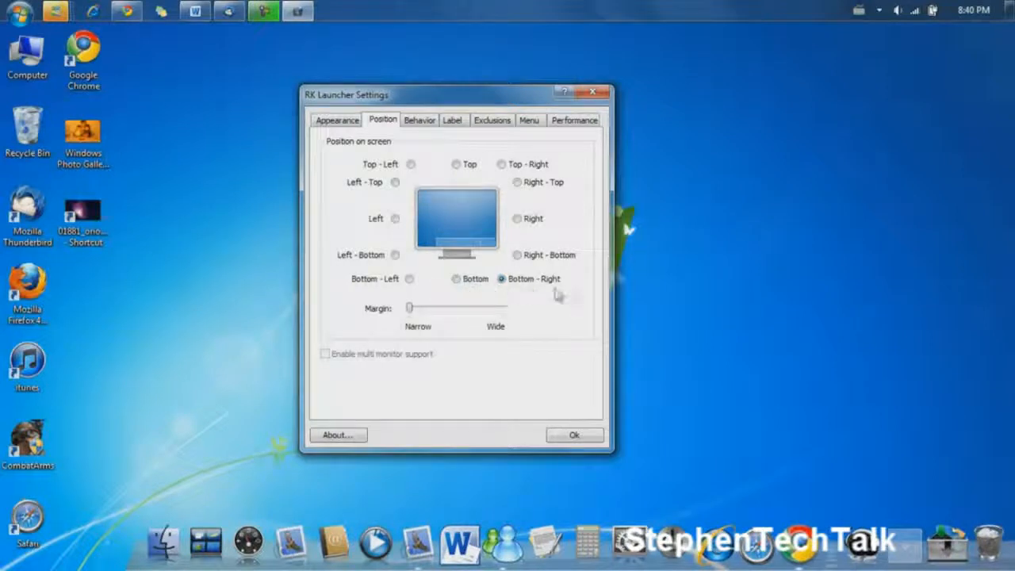
left_click(409, 279)
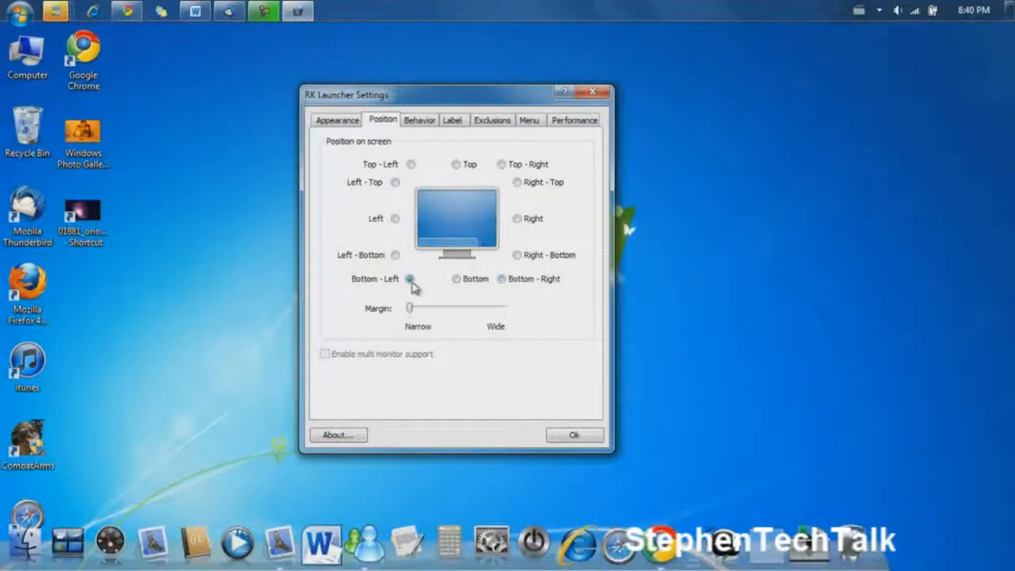
left_click(456, 279)
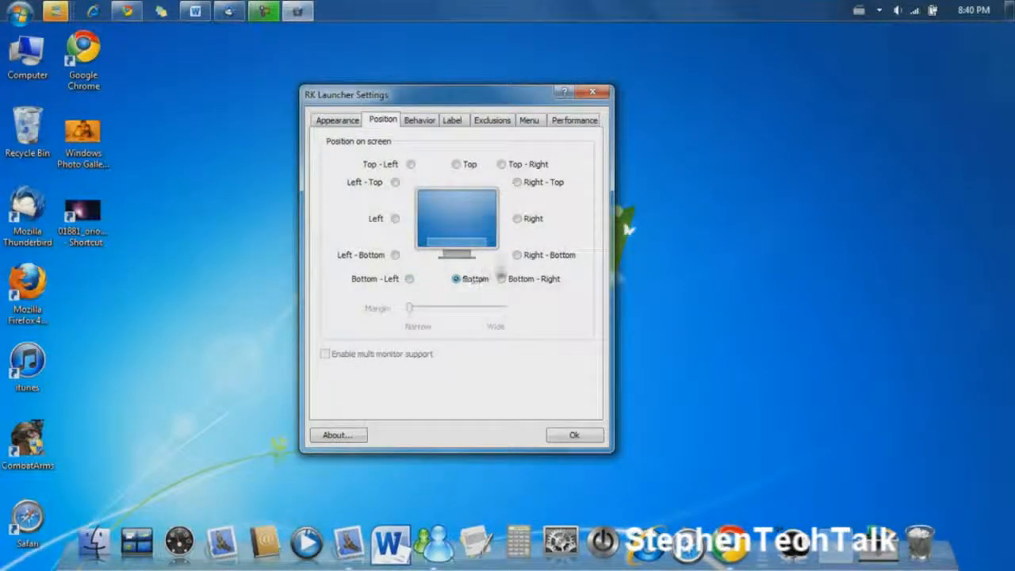
left_click(517, 219)
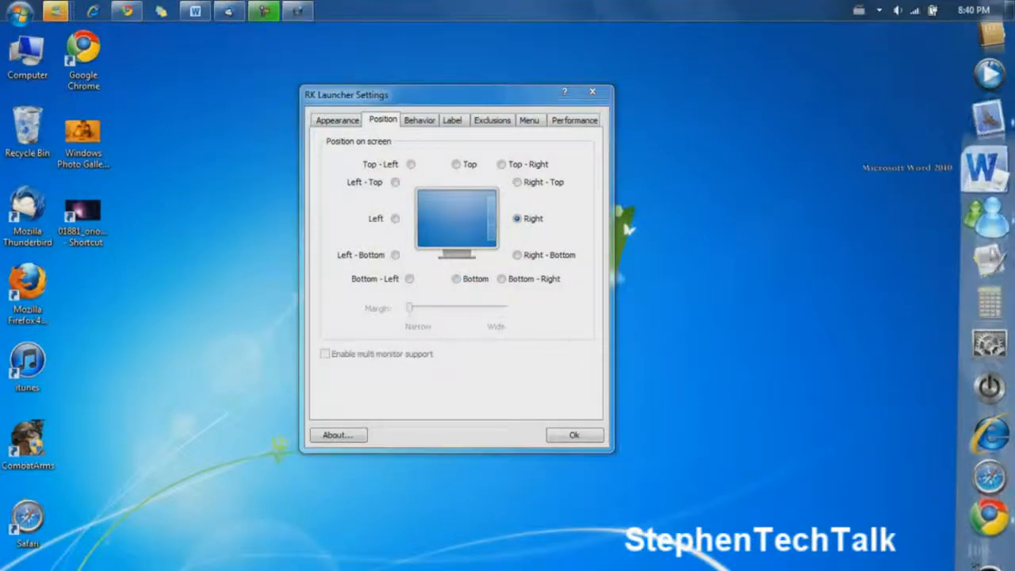
left_click(467, 171)
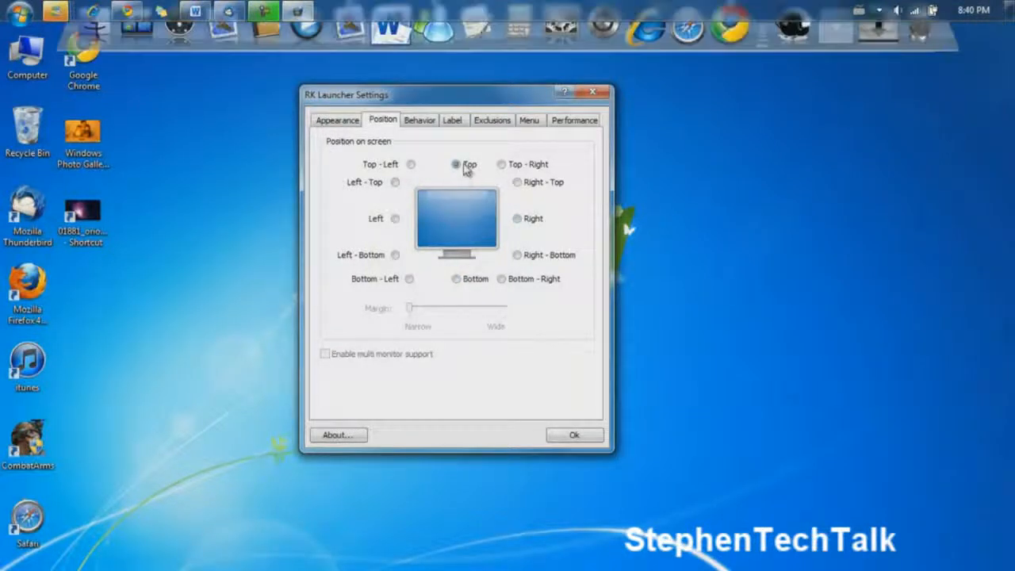
Step: Unlock the Windows taskbar, move it to the bottom edge of the desktop and return it to the top edge
right_click(615, 6)
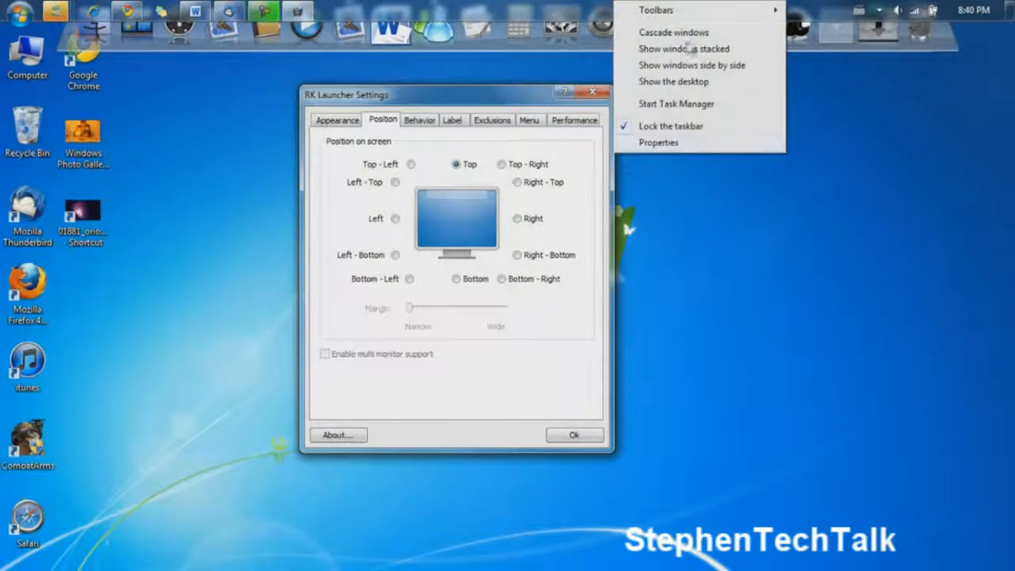
left_click(715, 132)
left_click_drag(779, 9, 151, 551)
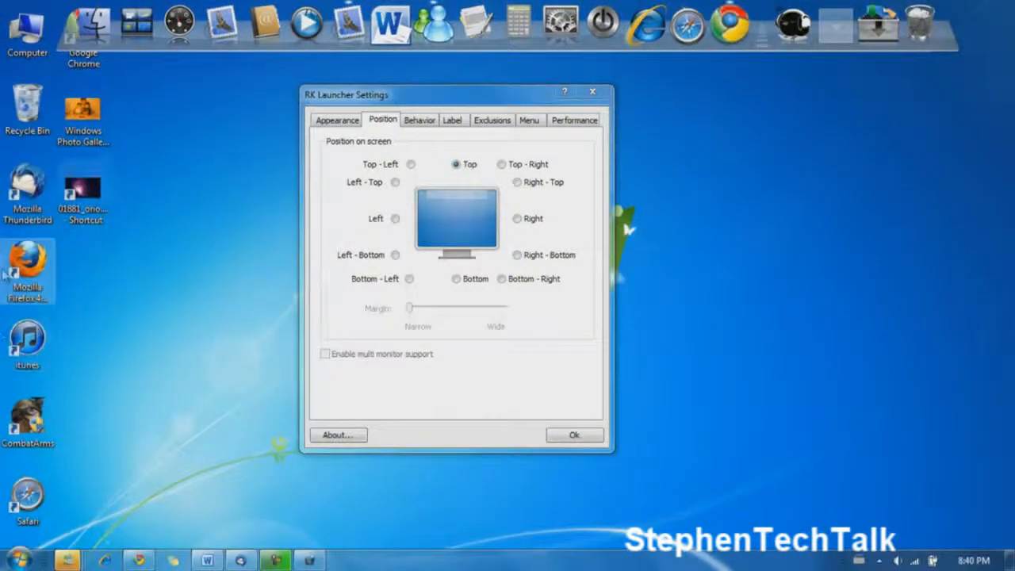
left_click_drag(644, 563, 795, 24)
Step: Set the dock's position on screen back to Bottom
right_click(766, 41)
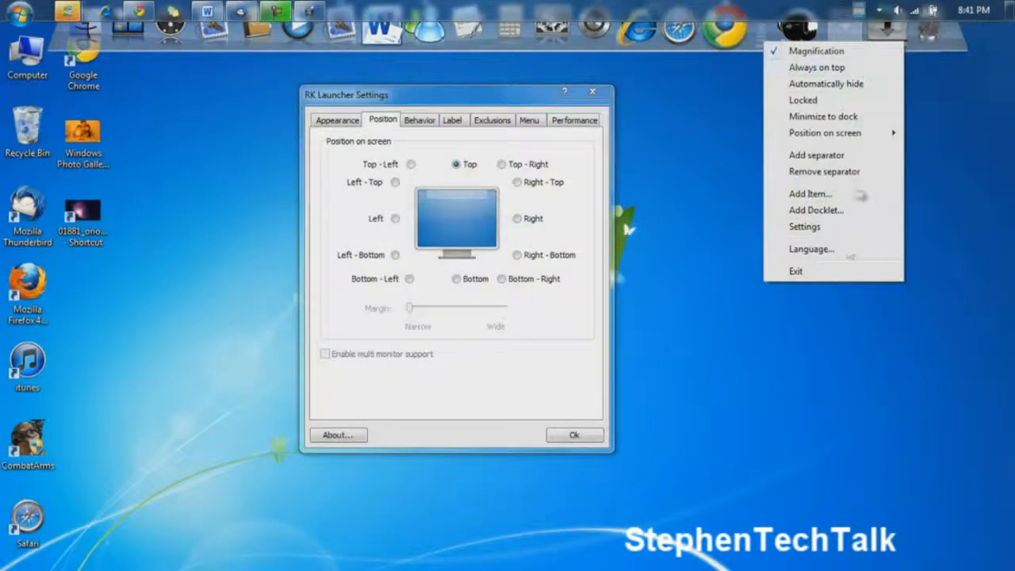
left_click(456, 279)
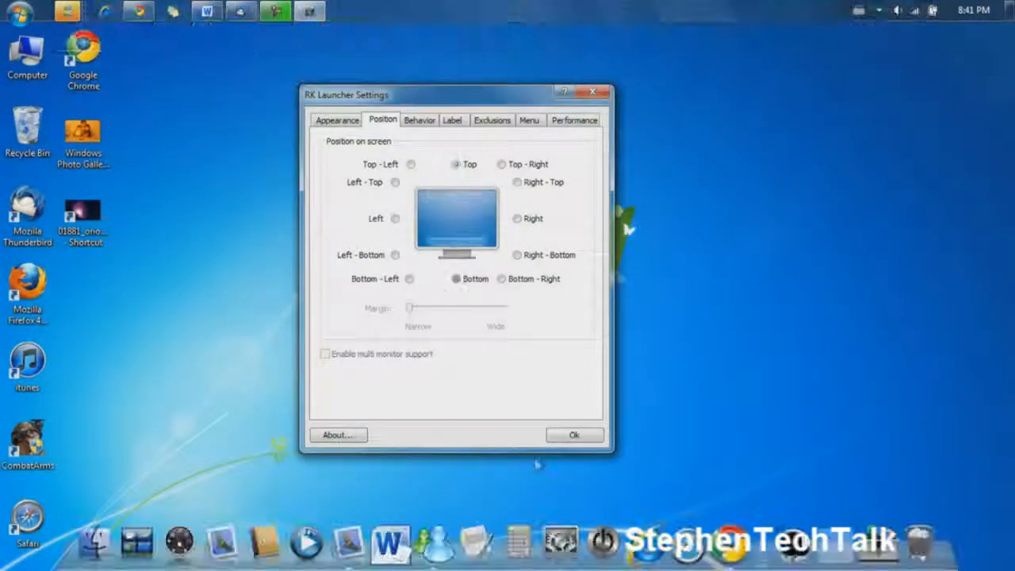
Step: Examine the dock's behavior, label, exclusions and menu settings, including the available label fonts
left_click(424, 120)
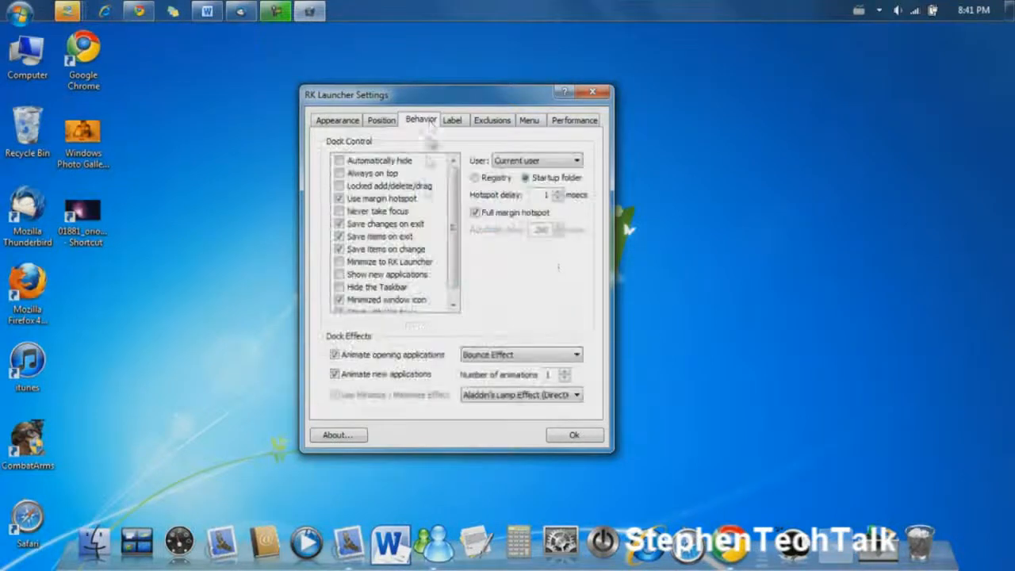
mouse_move(452, 184)
left_mouse_down()
mouse_move(457, 209)
mouse_move(463, 174)
left_mouse_up()
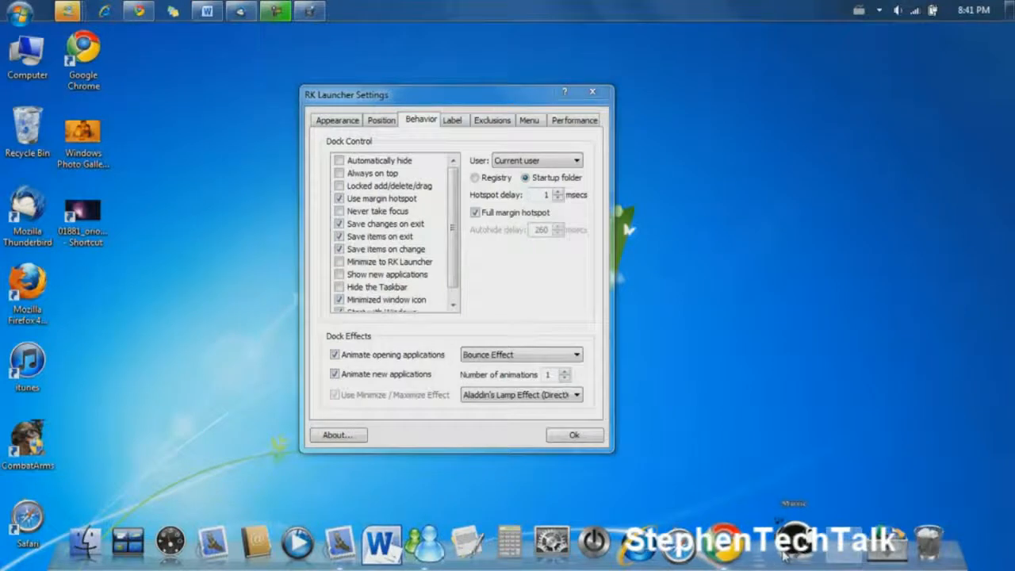
right_click(785, 551)
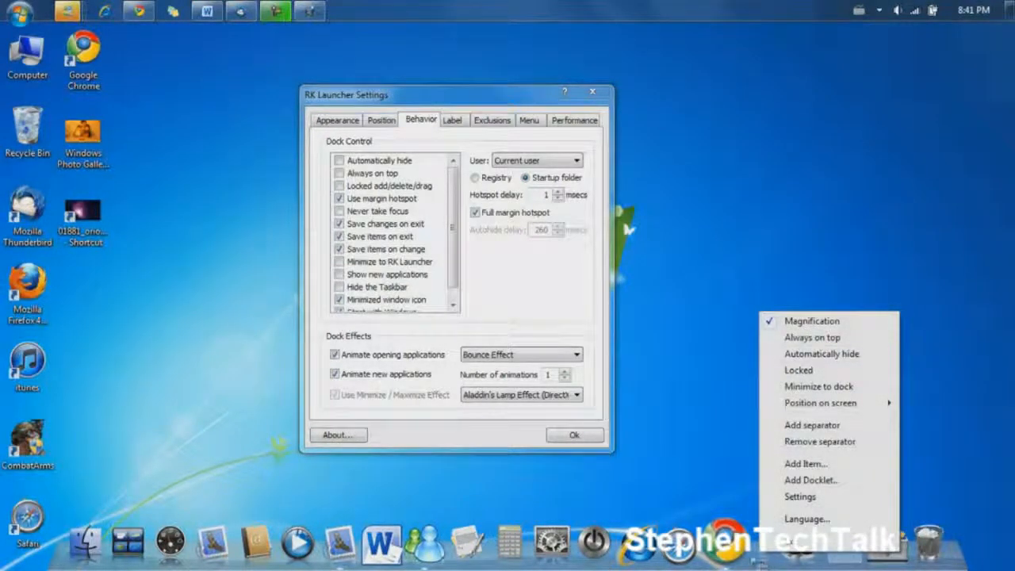
left_click(451, 119)
left_click(452, 120)
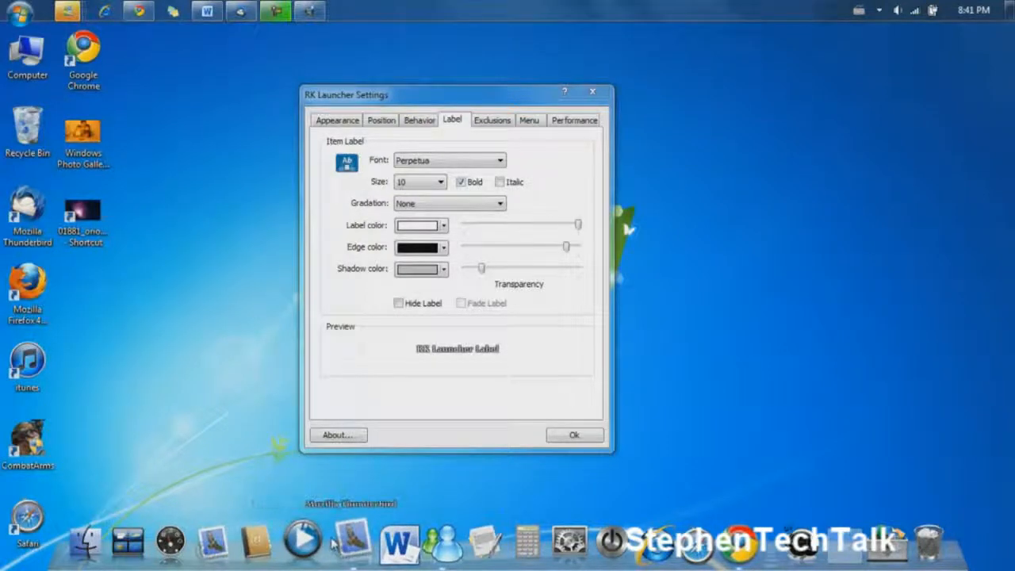
left_click(475, 162)
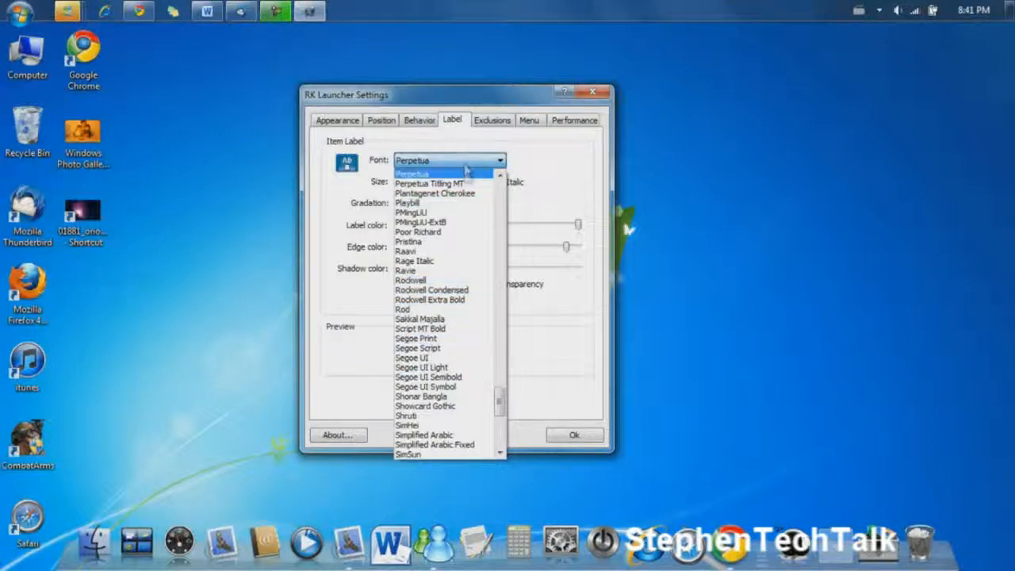
left_click(539, 158)
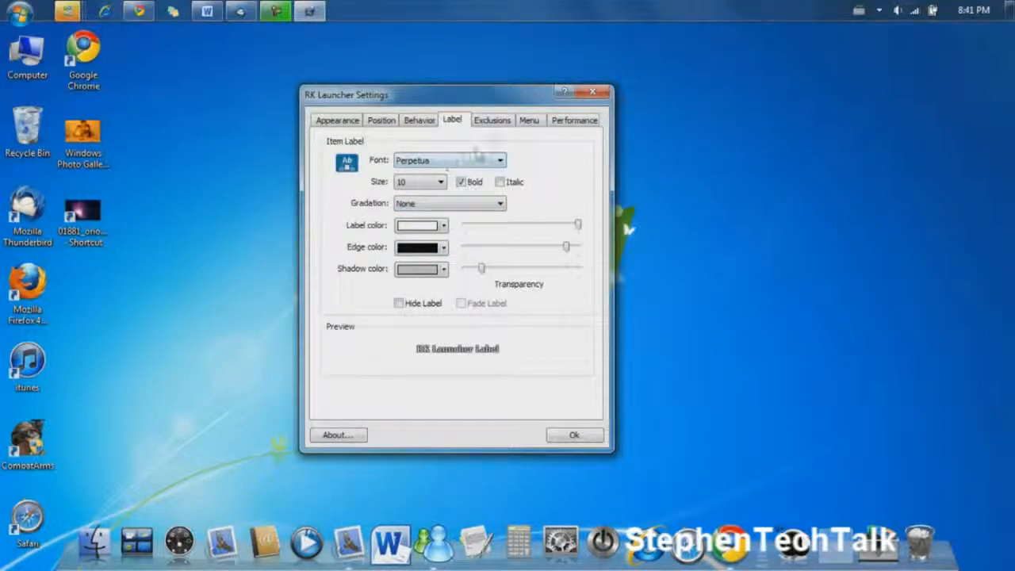
left_click(498, 122)
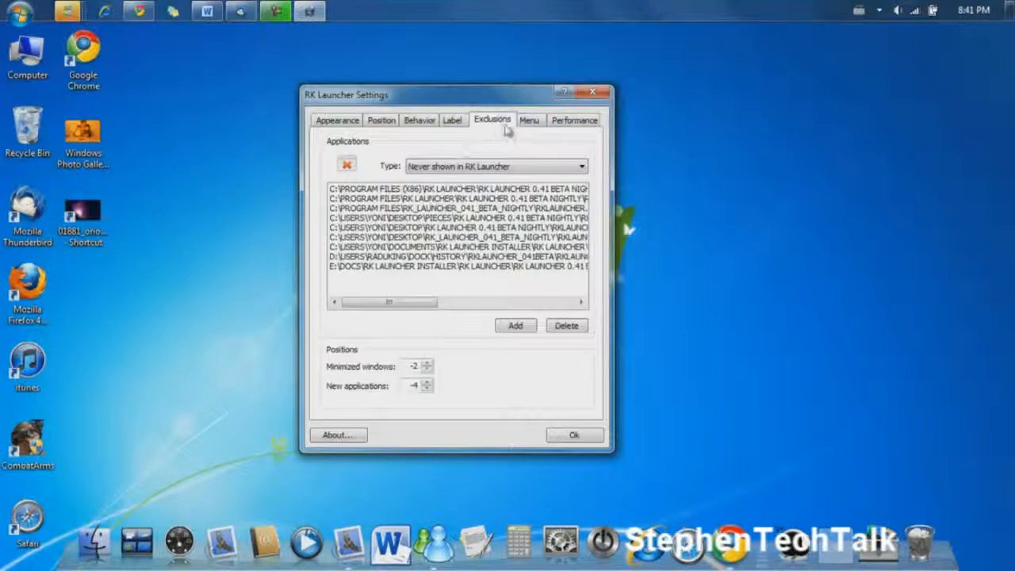
left_click(528, 122)
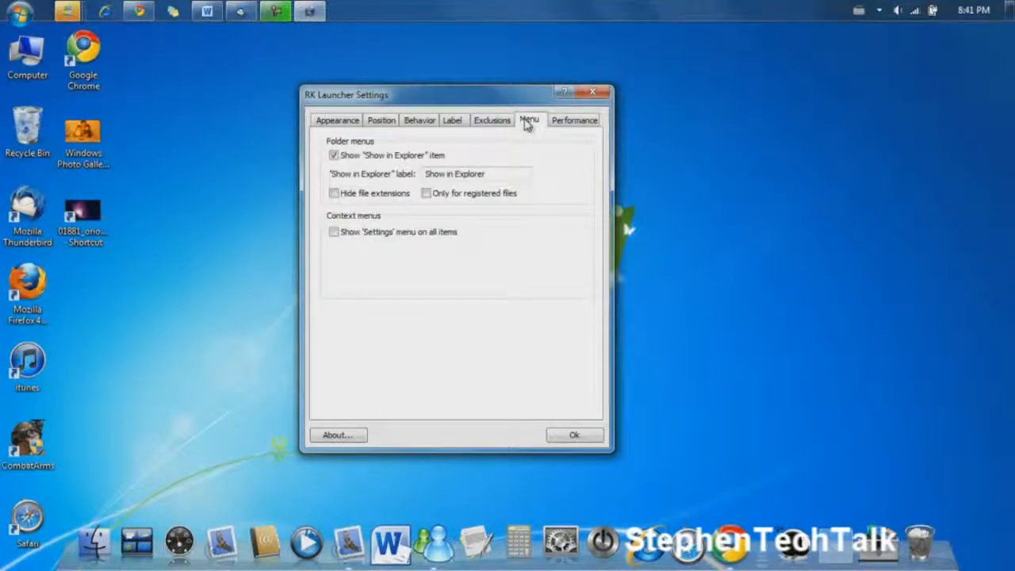
Step: Set the dock's performance quality to High
left_click(573, 125)
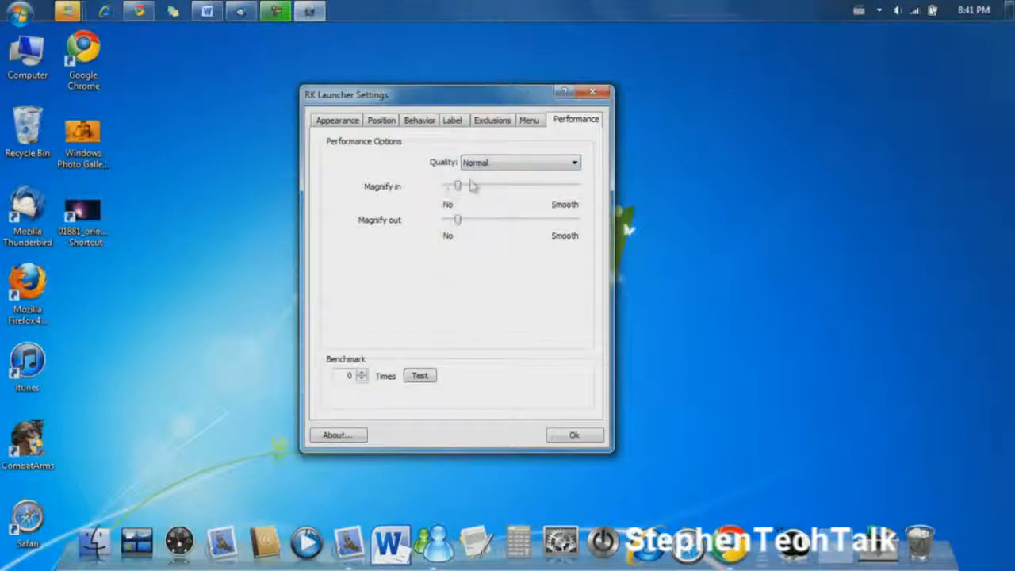
left_click(500, 164)
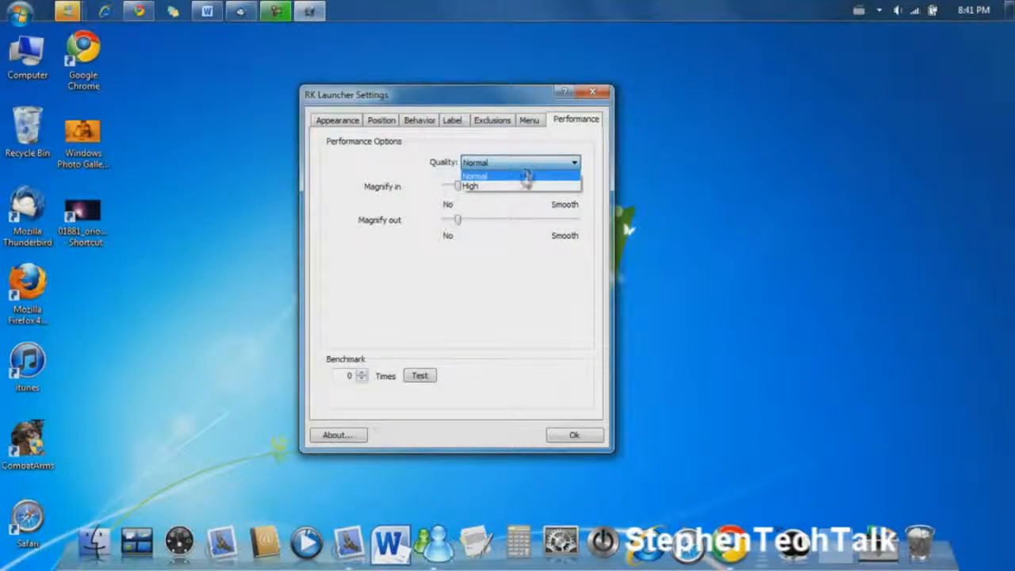
left_click(523, 185)
left_click(529, 174)
left_click(524, 166)
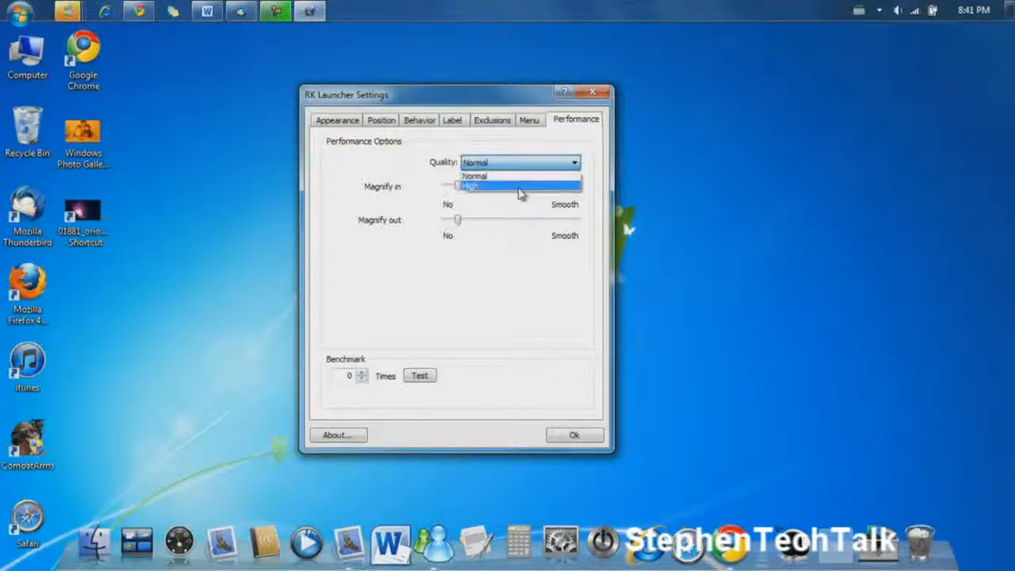
left_click(519, 188)
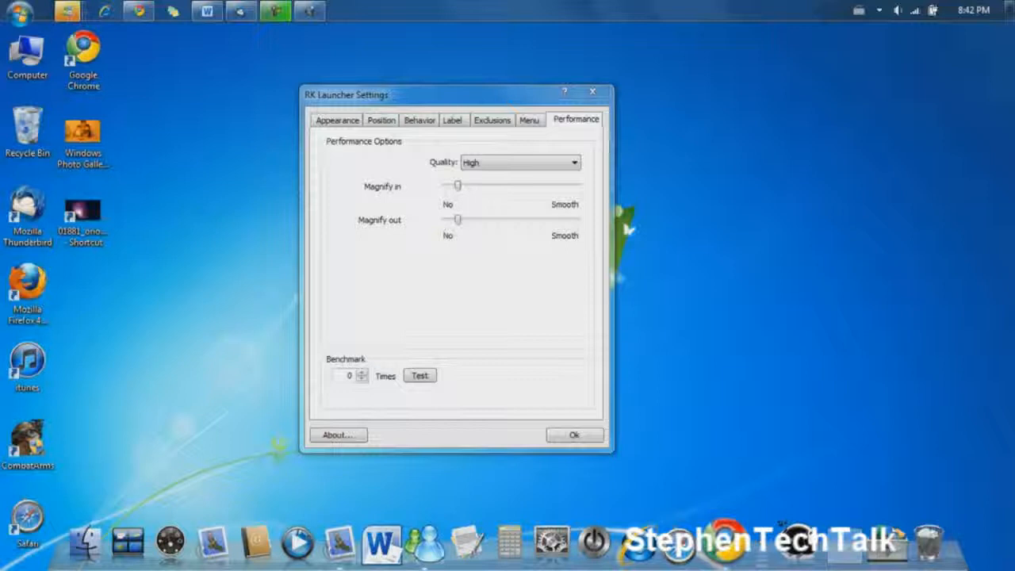
Step: Return to the dock's appearance settings and set the dock size to 60 pixels
left_click(338, 121)
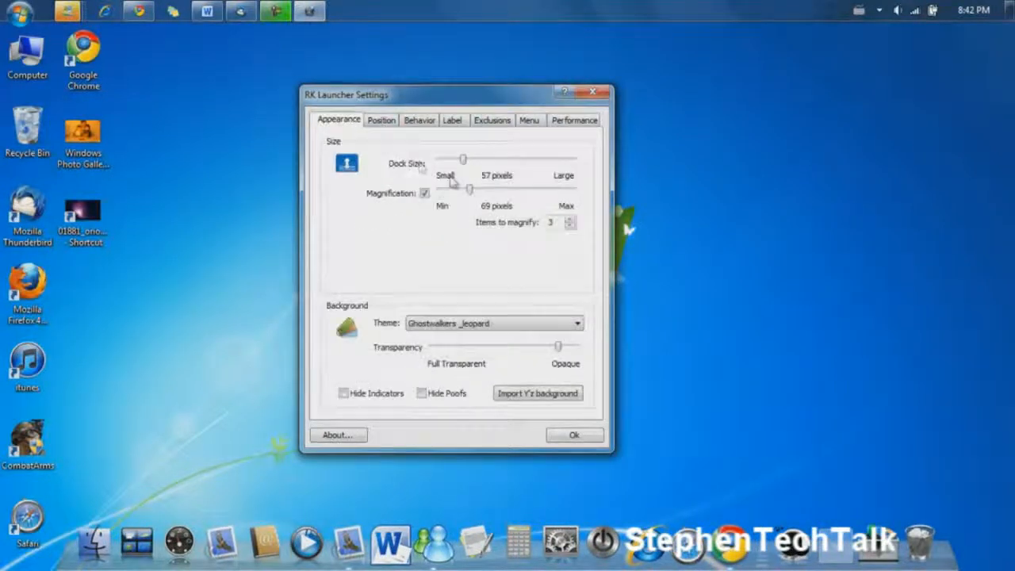
left_click_drag(463, 159, 465, 165)
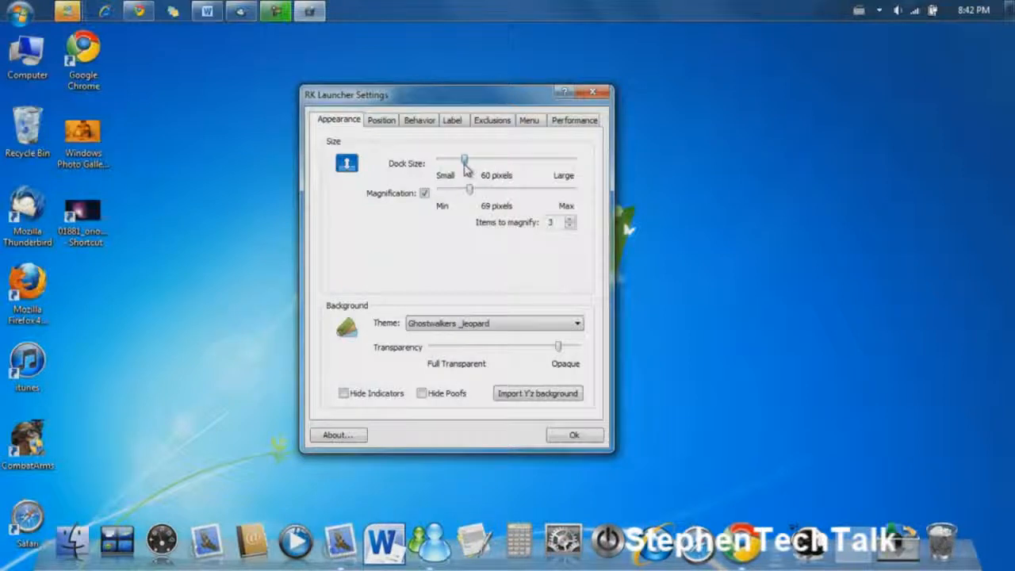